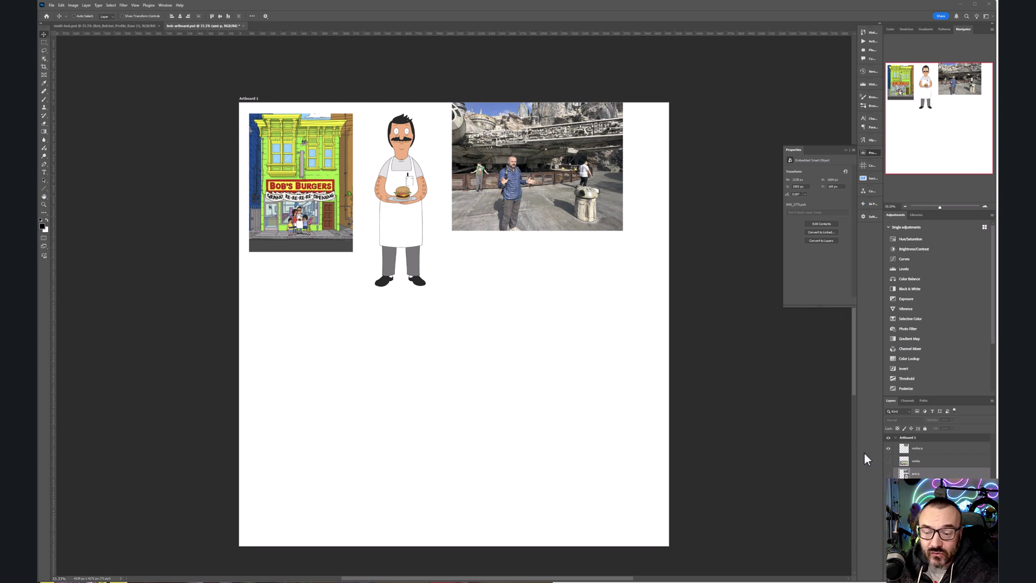
- Show the cartoon Bob's Burgers storefront result, and hide it together with the photo of the man in the blue jacket
{"action": "left_click", "coordinate": [888, 460]}
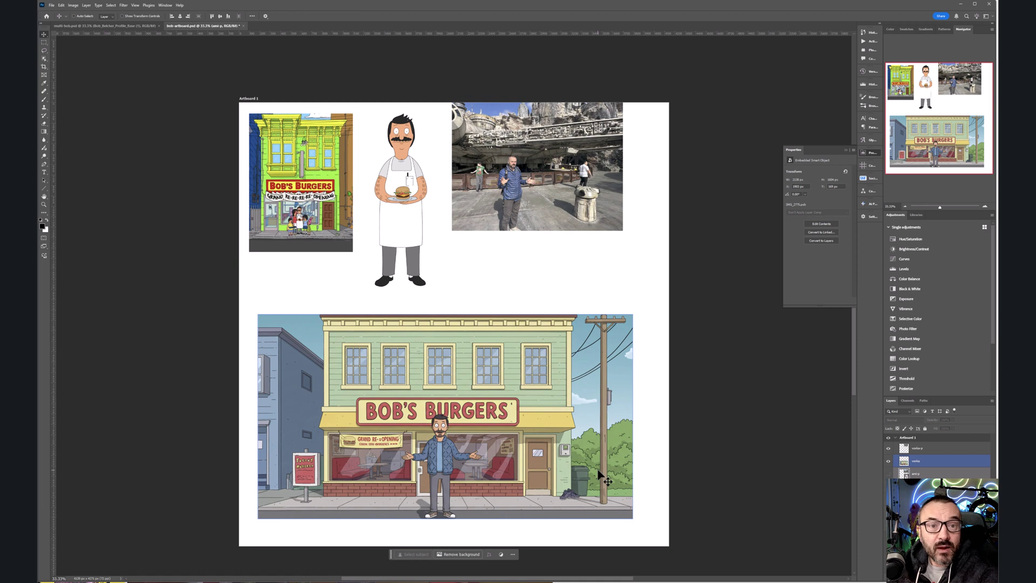
{"action": "left_click", "coordinate": [912, 448]}
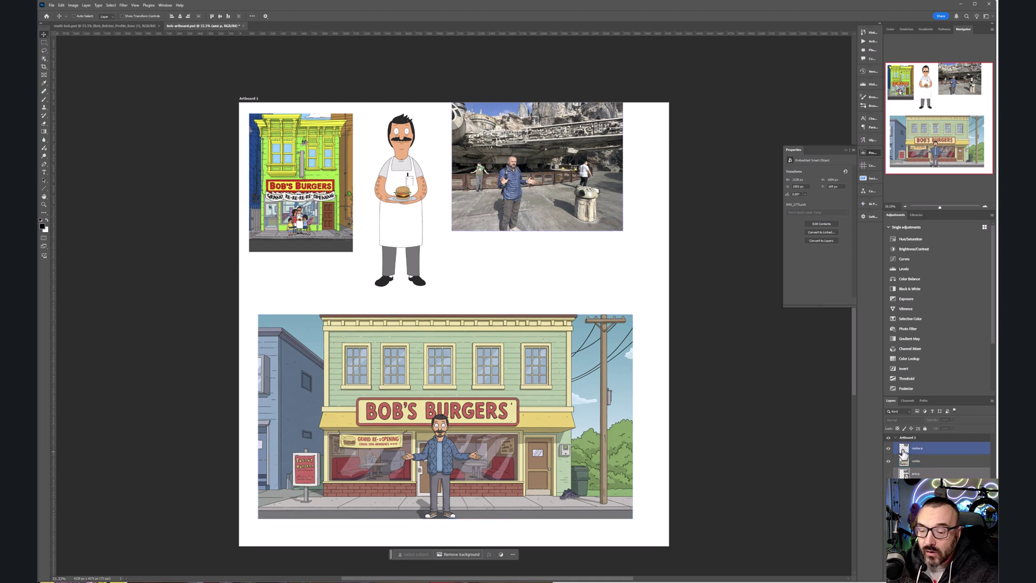
{"action": "left_click", "coordinate": [912, 460]}
{"action": "left_click", "coordinate": [907, 448]}
{"action": "left_click", "coordinate": [888, 449]}
{"action": "left_click", "coordinate": [888, 461]}
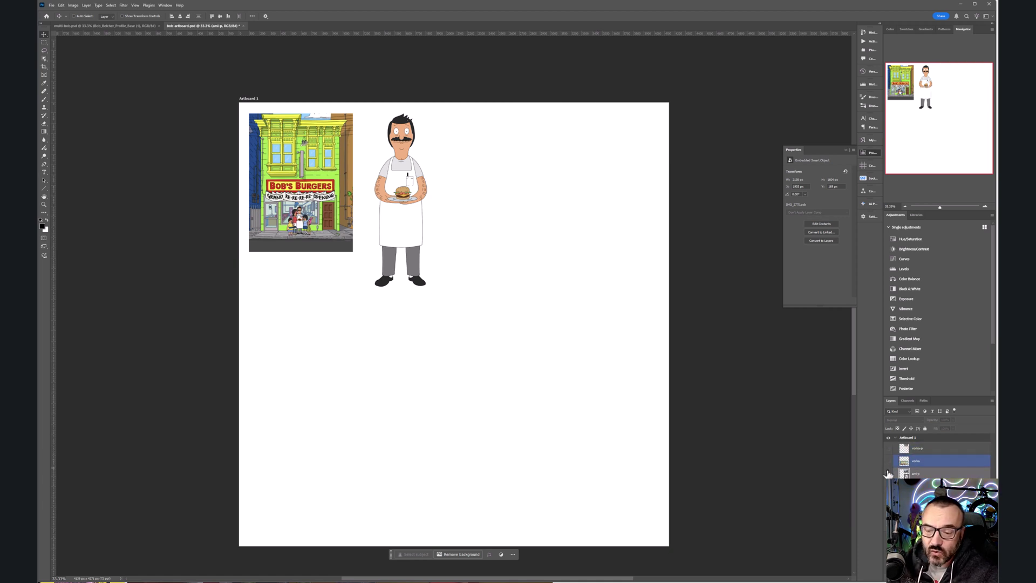
- Show the photo of the woman with outstretched arms and its cartoon desert version, enlarged for comparison
{"action": "left_click", "coordinate": [888, 473]}
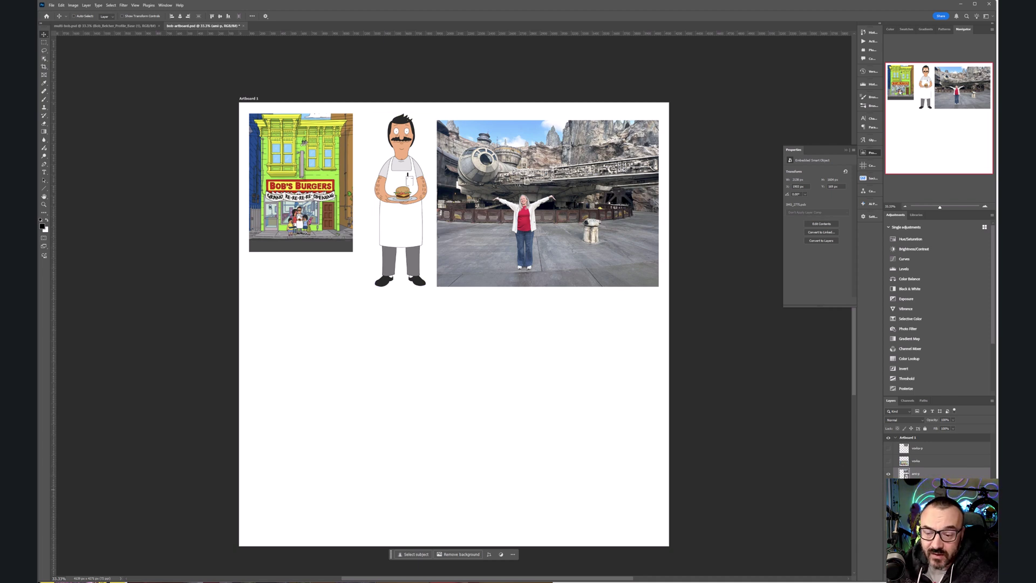
{"action": "left_click", "coordinate": [888, 486]}
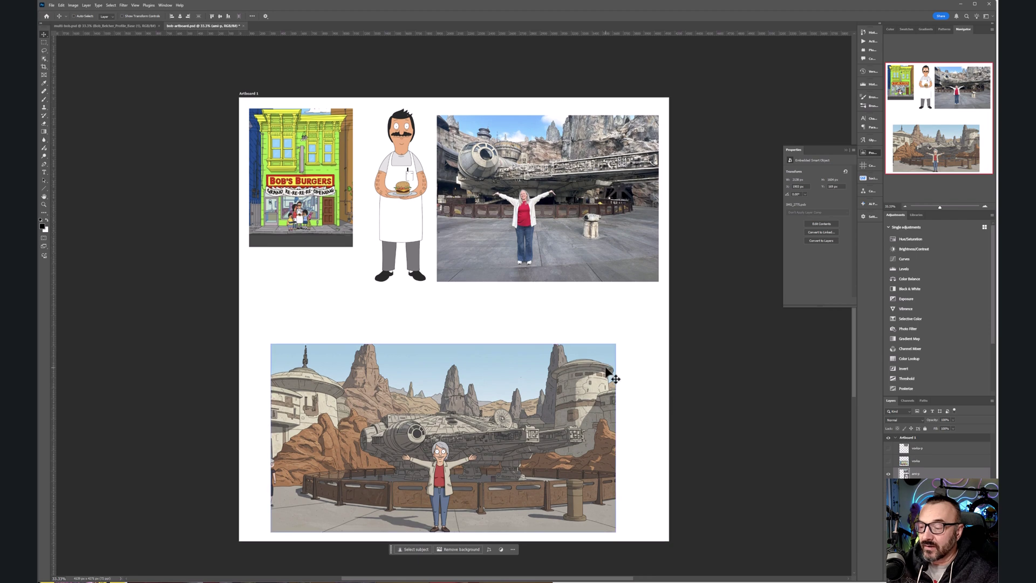
{"action": "scroll", "coordinate": [612, 377], "scroll_direction": "down", "scroll_amount": 1}
{"action": "scroll", "coordinate": [432, 440], "scroll_direction": "up", "scroll_amount": 3}
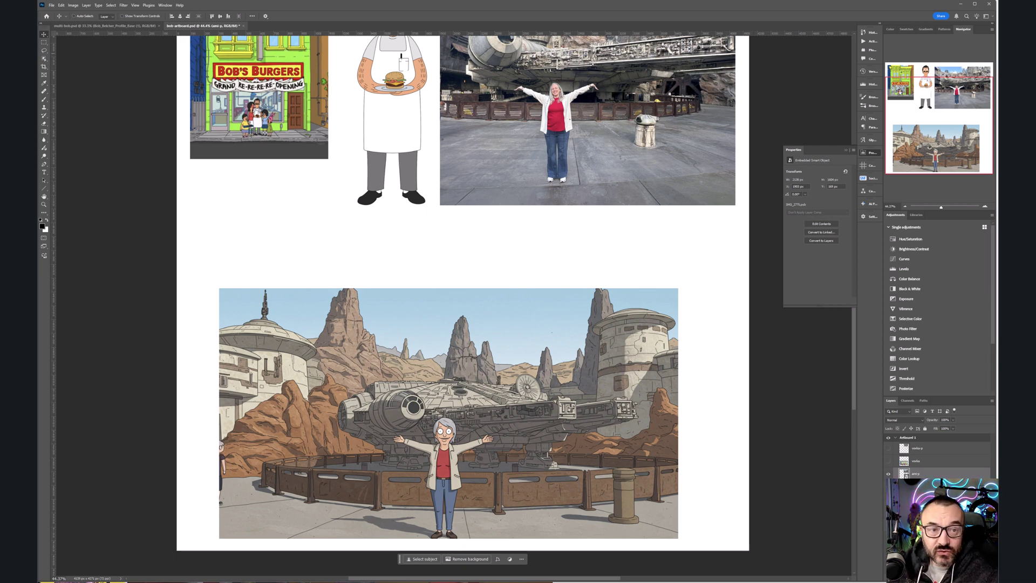
- Open the multi-bob.psd document and show the Bob character and the cyberpunk street style reference
{"action": "key", "text": "ctrl+Tab"}
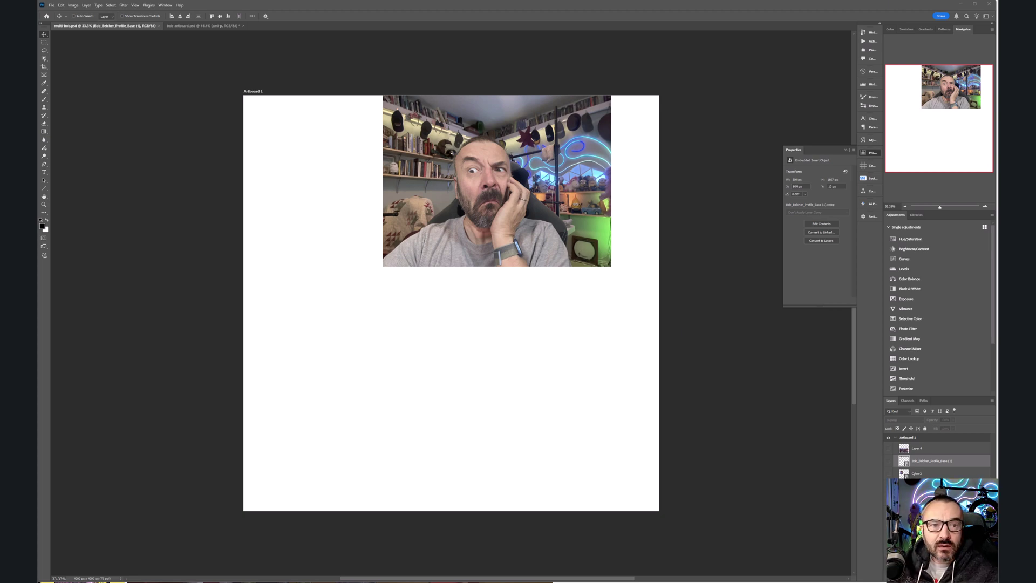
{"action": "key", "text": "ctrl+comma"}
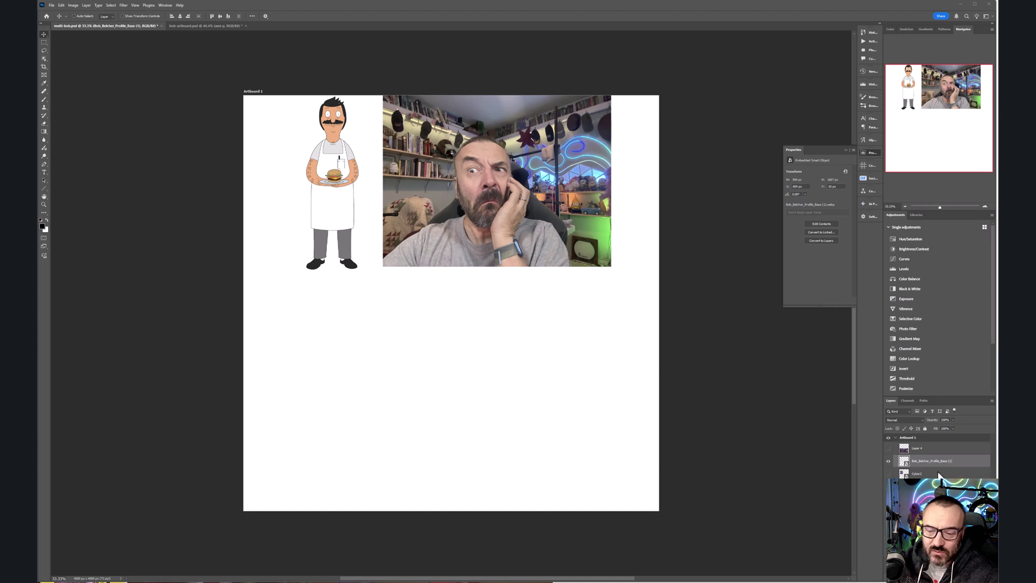
{"action": "key", "text": "alt+bracketleft"}
{"action": "key", "text": "ctrl+comma"}
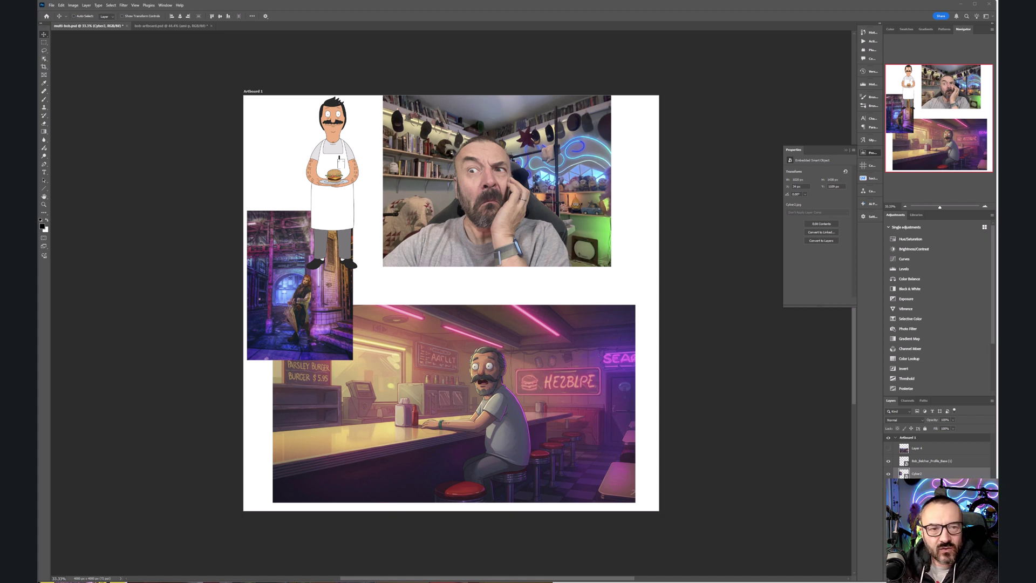
- Show the four-person cartoon diner result, checking the cyberpunk street and Bob character references before leaving both hidden
{"action": "left_click_drag", "start_coordinate": [889, 461], "coordinate": [888, 473]}
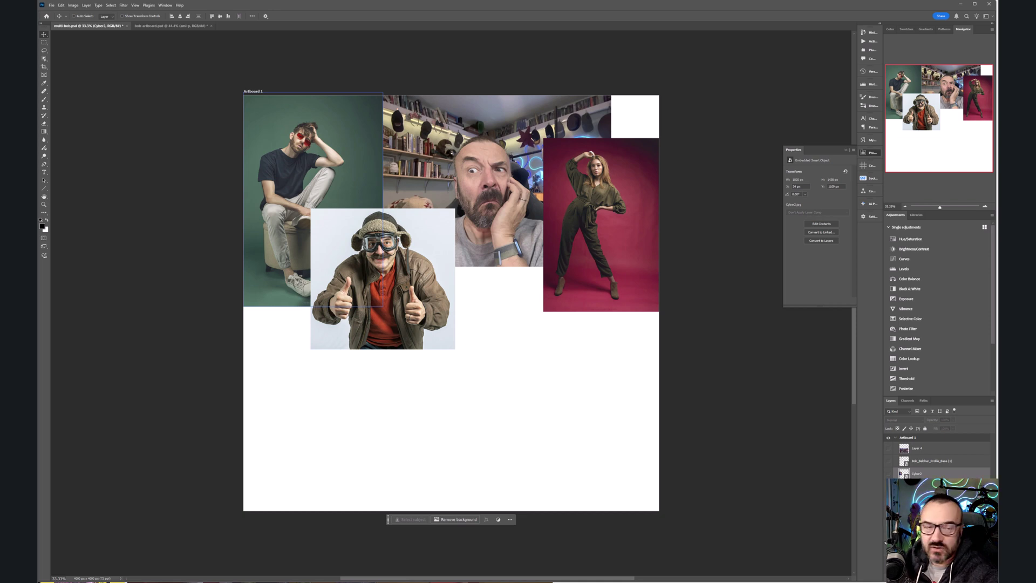
{"action": "left_click", "coordinate": [888, 448]}
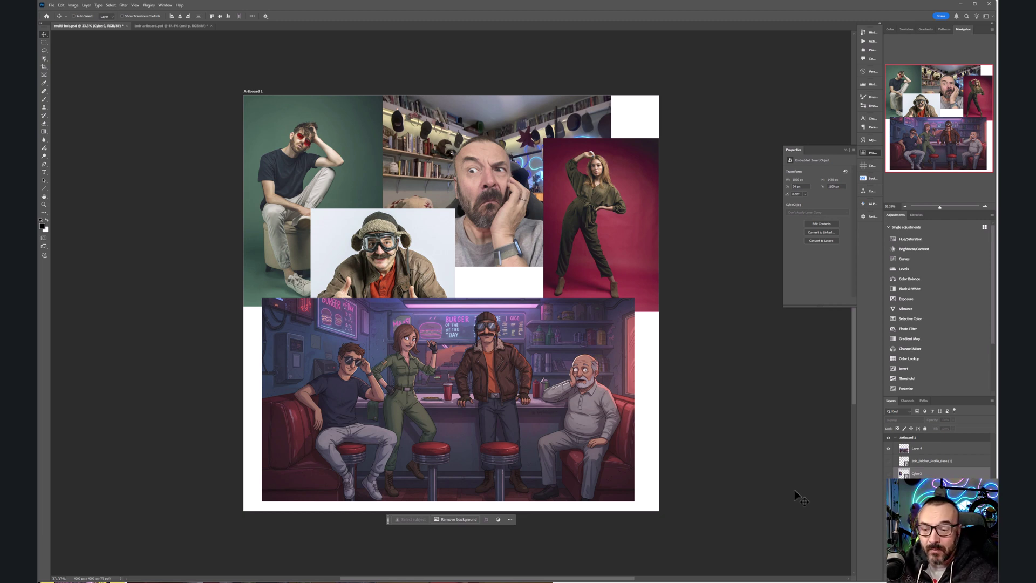
{"action": "left_click", "coordinate": [889, 474]}
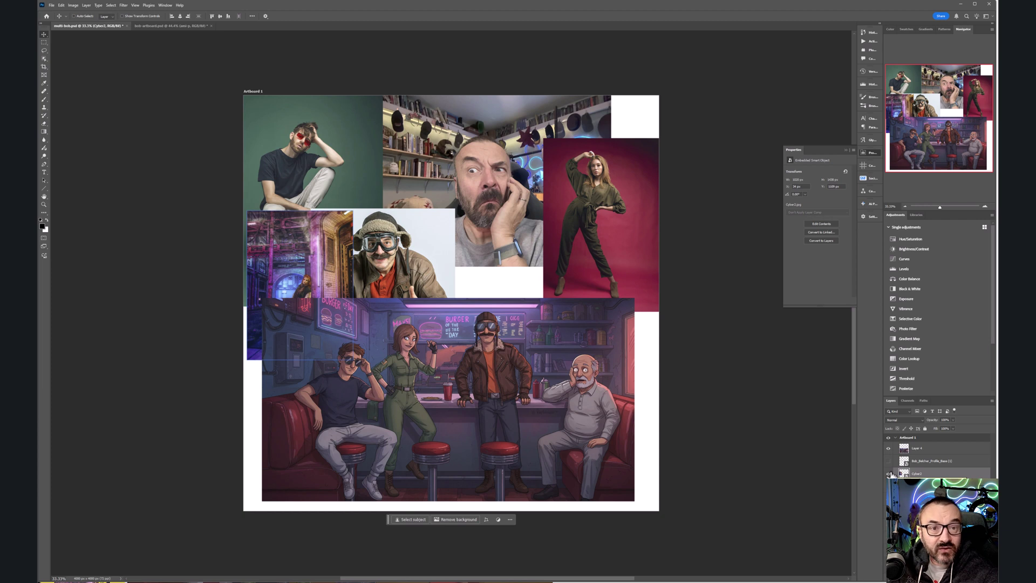
{"action": "left_click", "coordinate": [889, 473]}
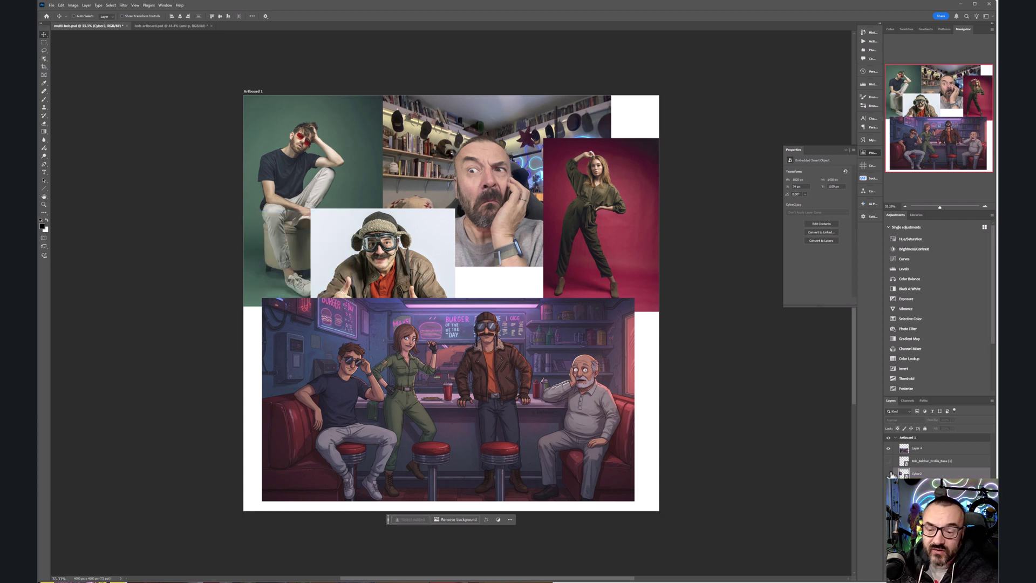
{"action": "left_click", "coordinate": [889, 461]}
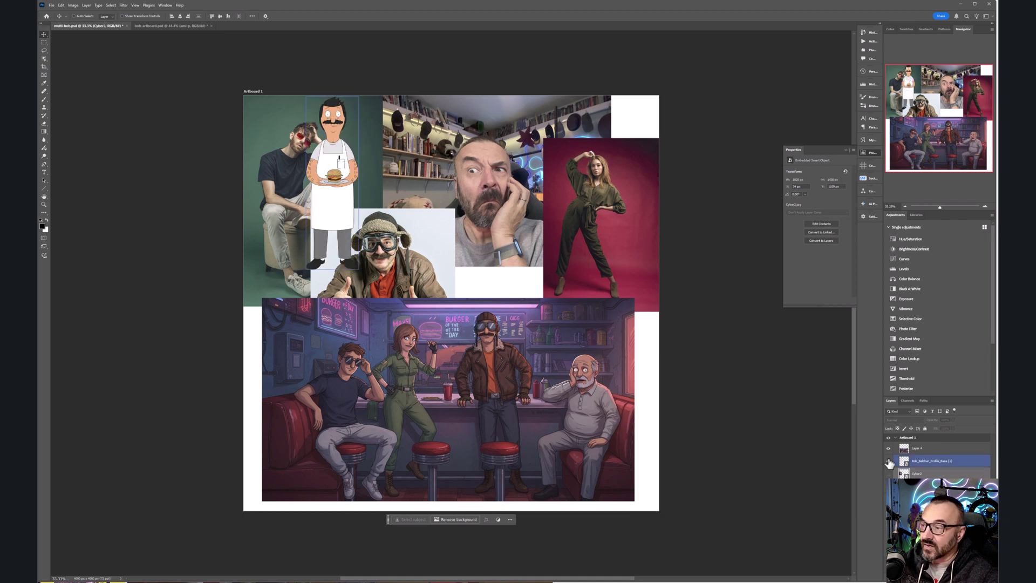
{"action": "left_click", "coordinate": [889, 461]}
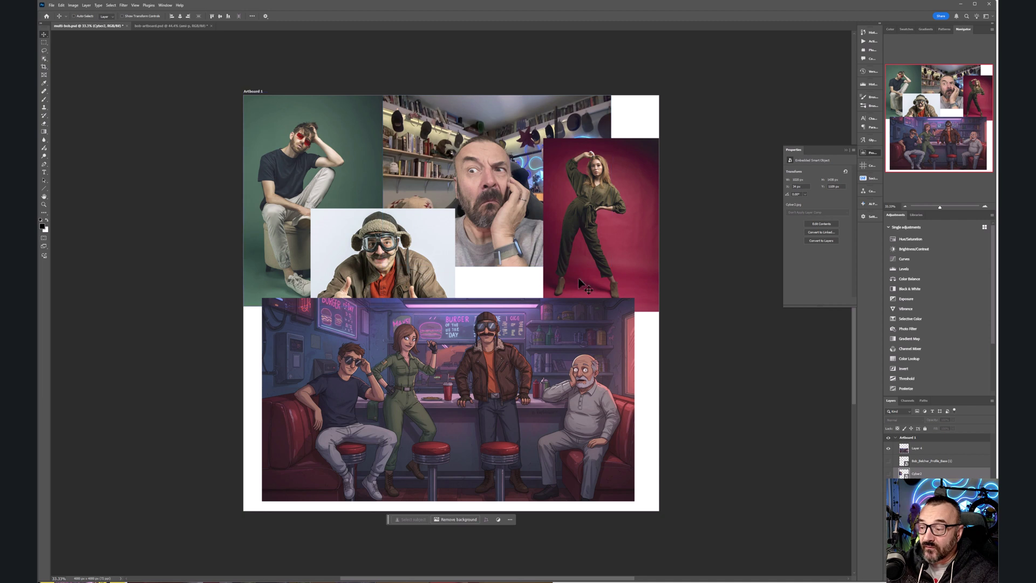
- Compare the source portrait photos with their matching cartoon characters in the group diner image
{"action": "left_click", "coordinate": [376, 440]}
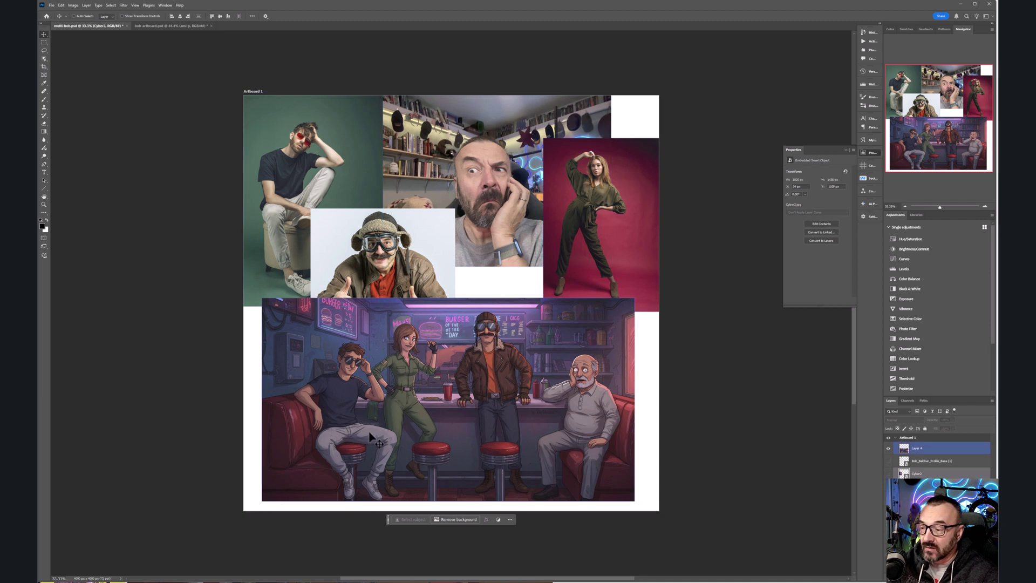
{"action": "left_click", "coordinate": [494, 280]}
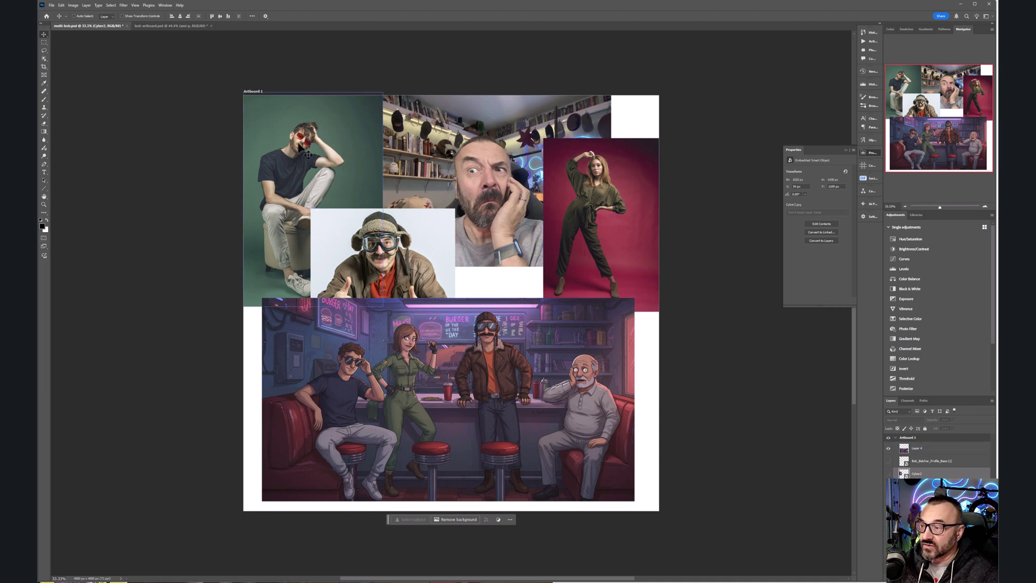
{"action": "left_click", "coordinate": [376, 446]}
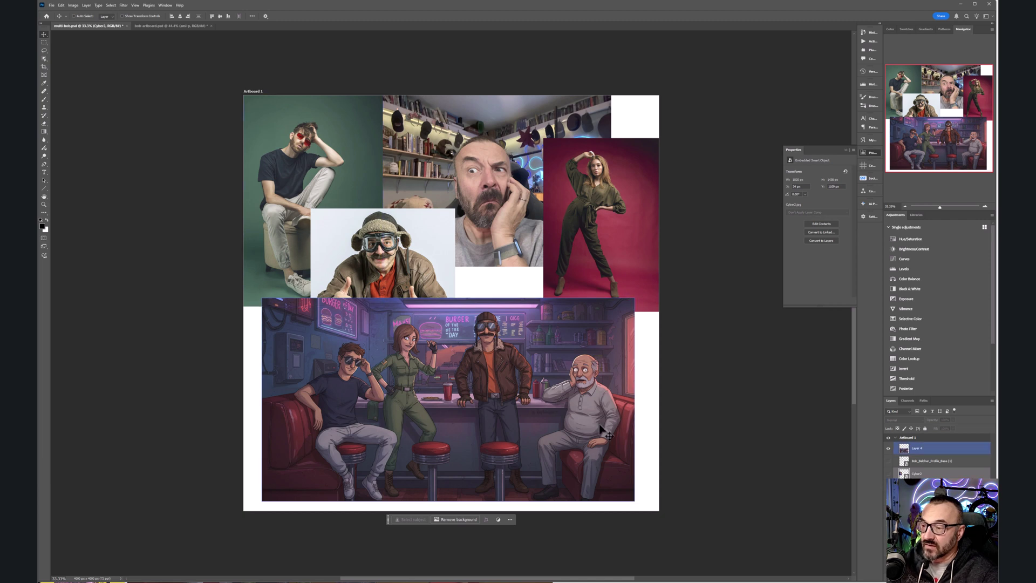
{"action": "left_click", "coordinate": [384, 249]}
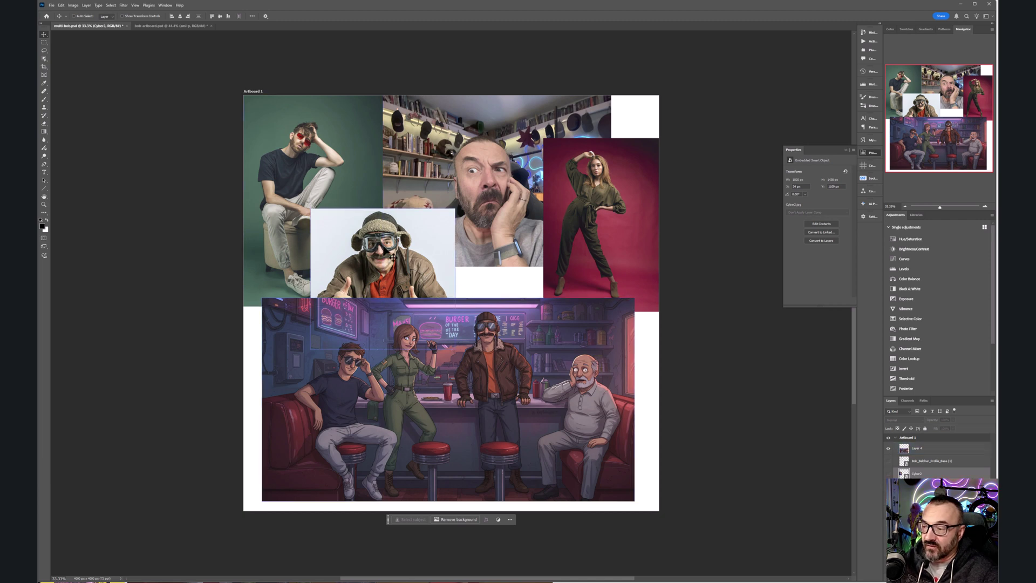
{"action": "left_click", "coordinate": [496, 350]}
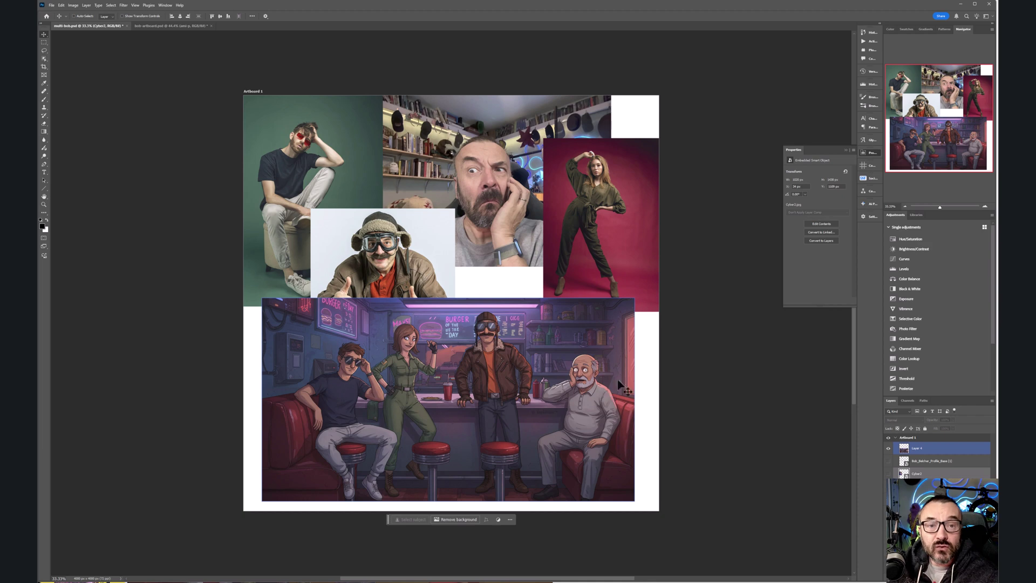
{"action": "left_click", "coordinate": [640, 394]}
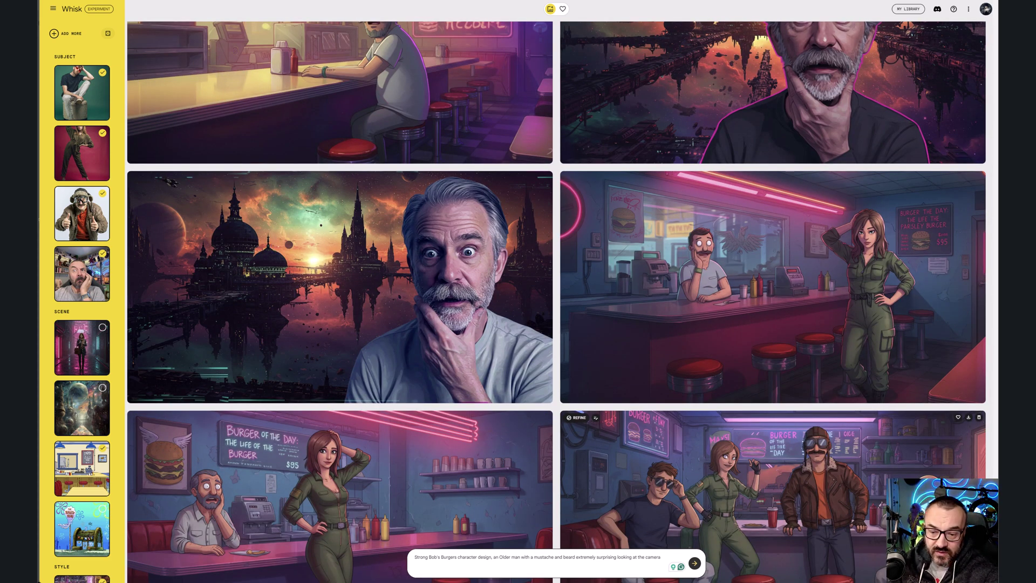
- In Whisk, deselect the woman in the green jumpsuit, the aviator and the surprised man as subjects, and review the scene and style references
{"action": "scroll", "coordinate": [969, 173], "scroll_direction": "up", "scroll_amount": 10}
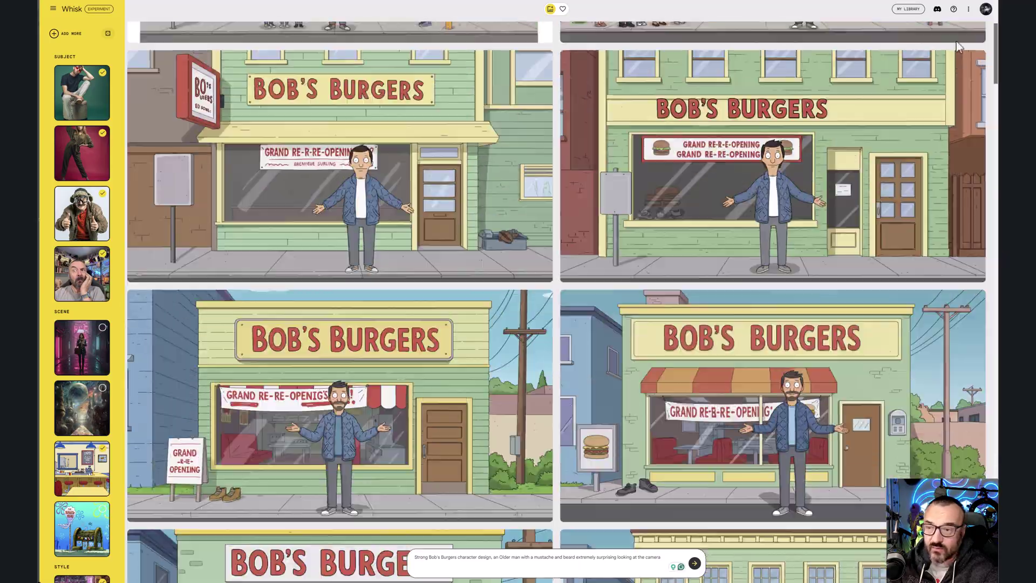
{"action": "scroll", "coordinate": [957, 41], "scroll_direction": "up", "scroll_amount": 4}
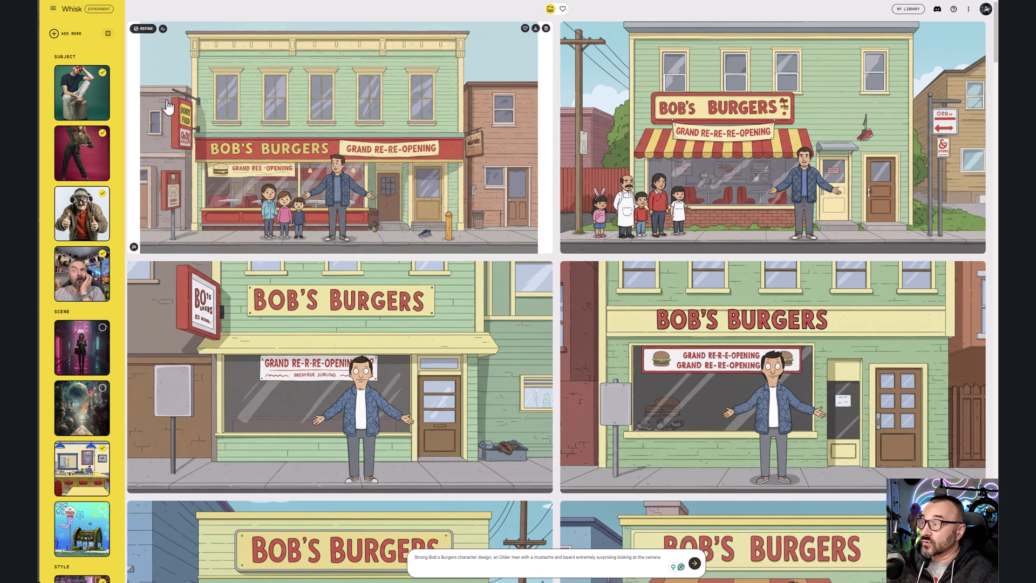
{"action": "left_click", "coordinate": [103, 253]}
{"action": "left_click", "coordinate": [103, 193]}
{"action": "left_click", "coordinate": [102, 134]}
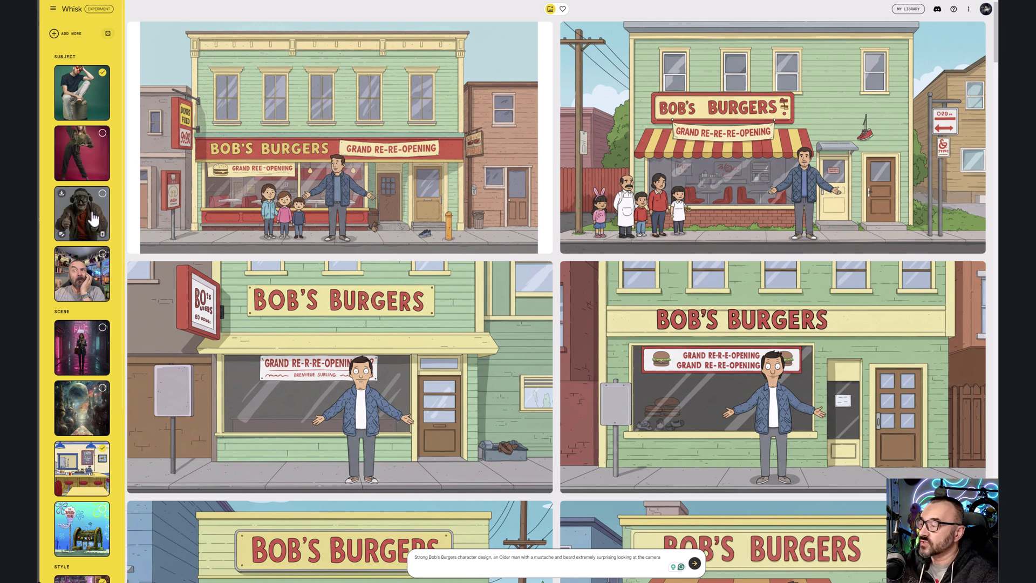
{"action": "scroll", "coordinate": [91, 222], "scroll_direction": "down", "scroll_amount": 5}
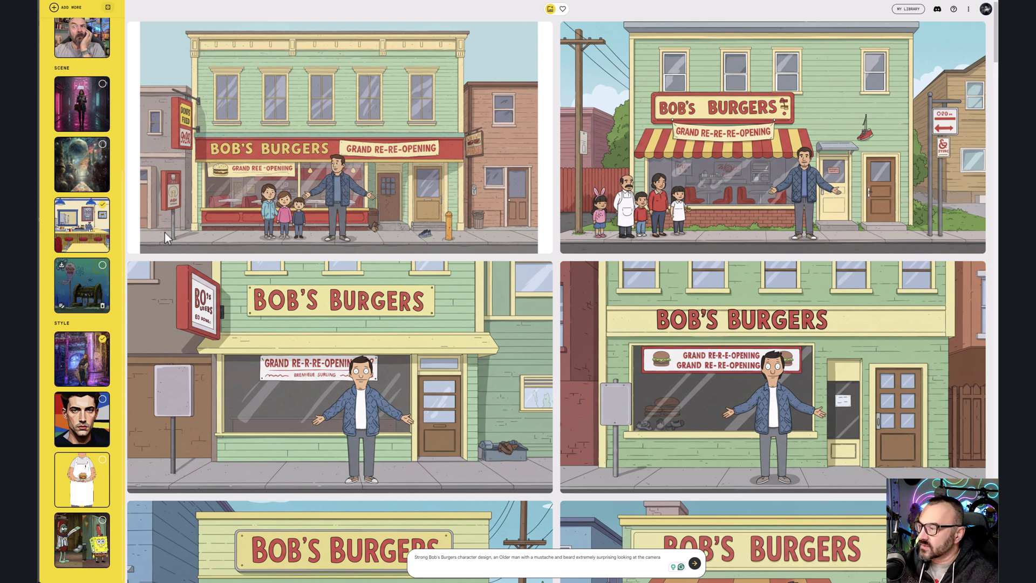
{"action": "scroll", "coordinate": [73, 138], "scroll_direction": "up", "scroll_amount": 1}
{"action": "scroll", "coordinate": [73, 138], "scroll_direction": "up", "scroll_amount": 5}
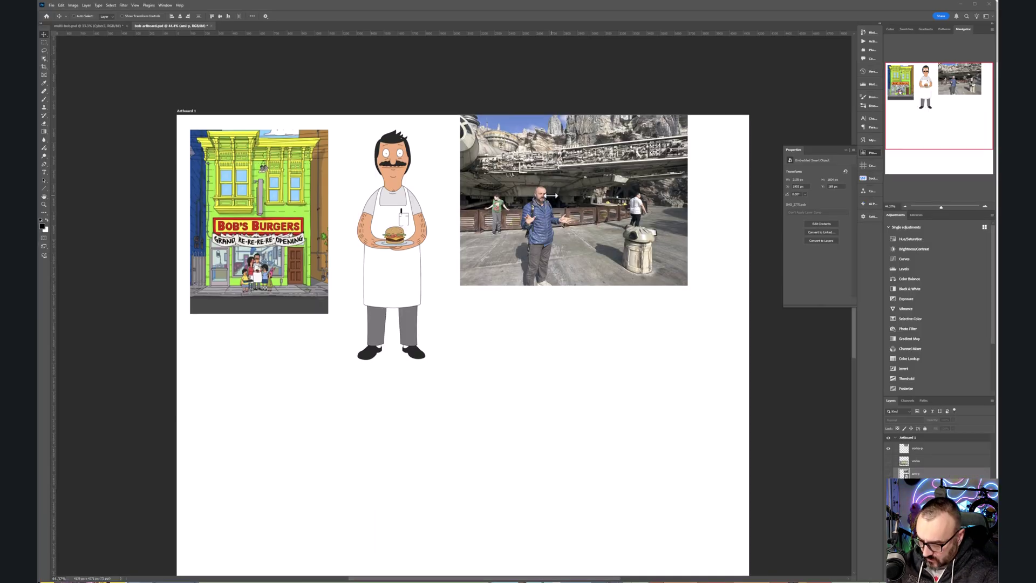
- Switch to bob-artboard.psd in Photoshop and examine the photo of the man in the blue jacket up close
{"action": "scroll", "coordinate": [549, 216], "scroll_direction": "up", "scroll_amount": 2}
{"action": "left_click", "coordinate": [542, 290]}
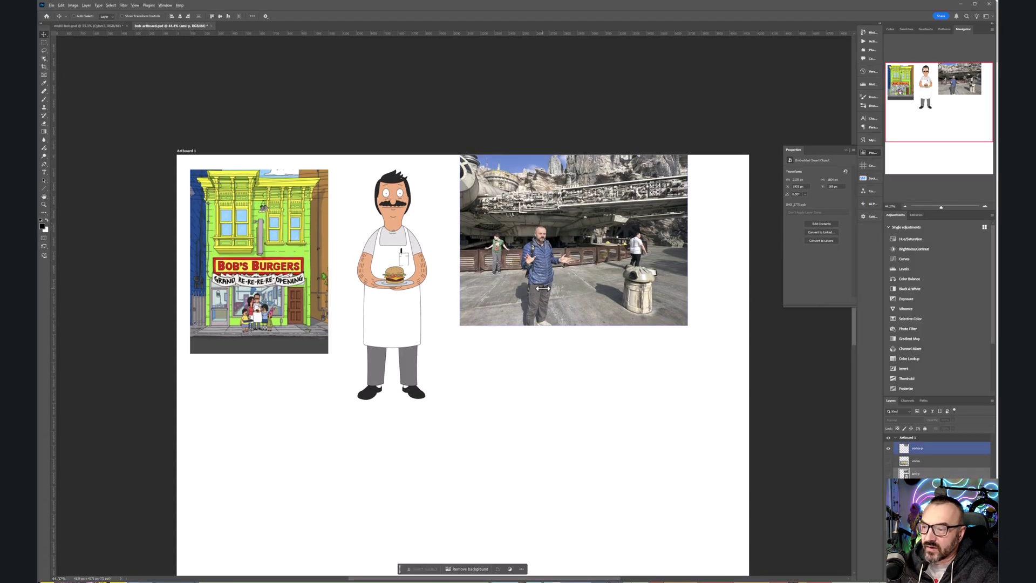
{"action": "scroll", "coordinate": [542, 289], "scroll_direction": "up", "scroll_amount": 5}
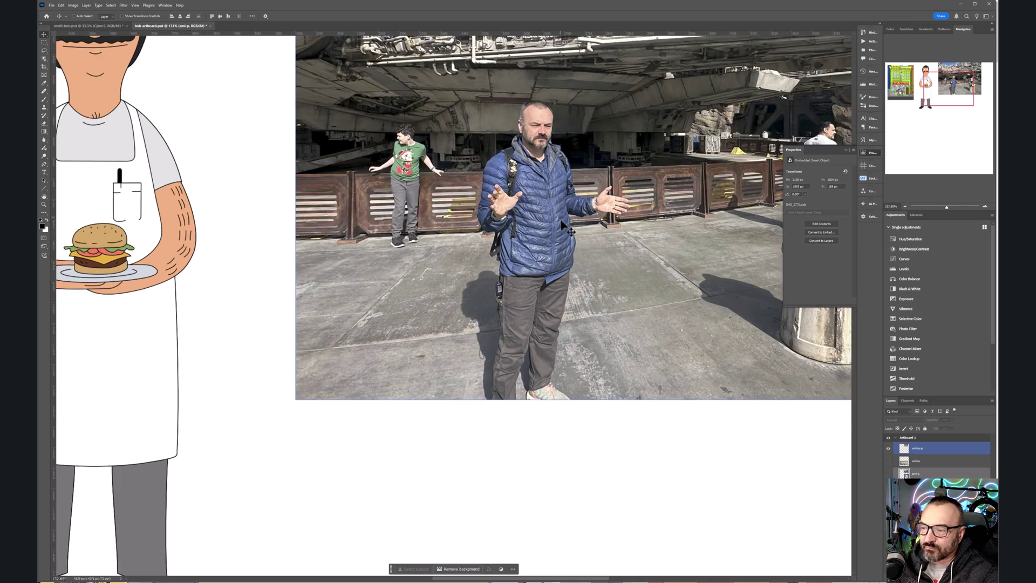
{"action": "scroll", "coordinate": [563, 221], "scroll_direction": "down", "scroll_amount": 4}
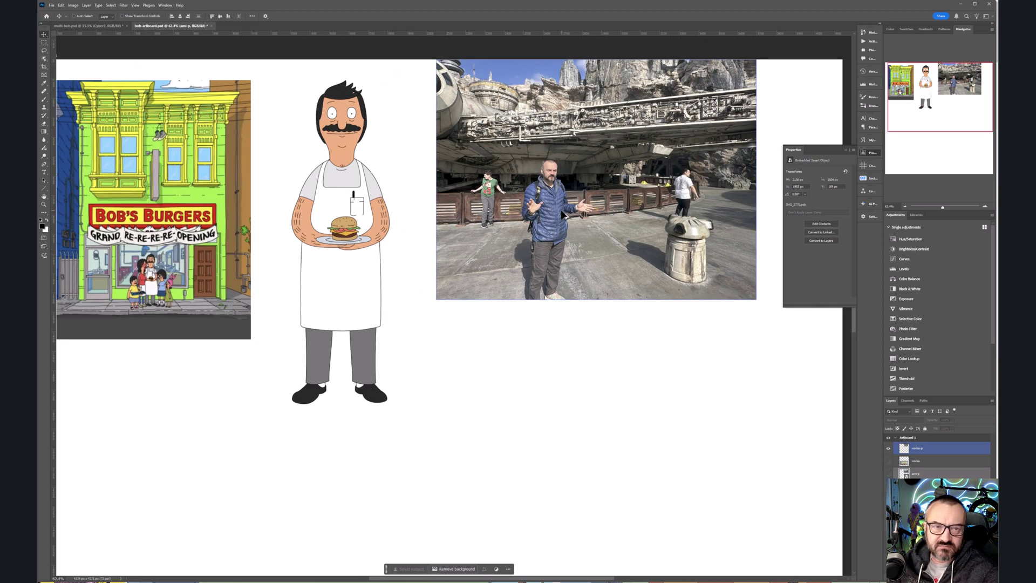
{"action": "left_click", "coordinate": [722, 45]}
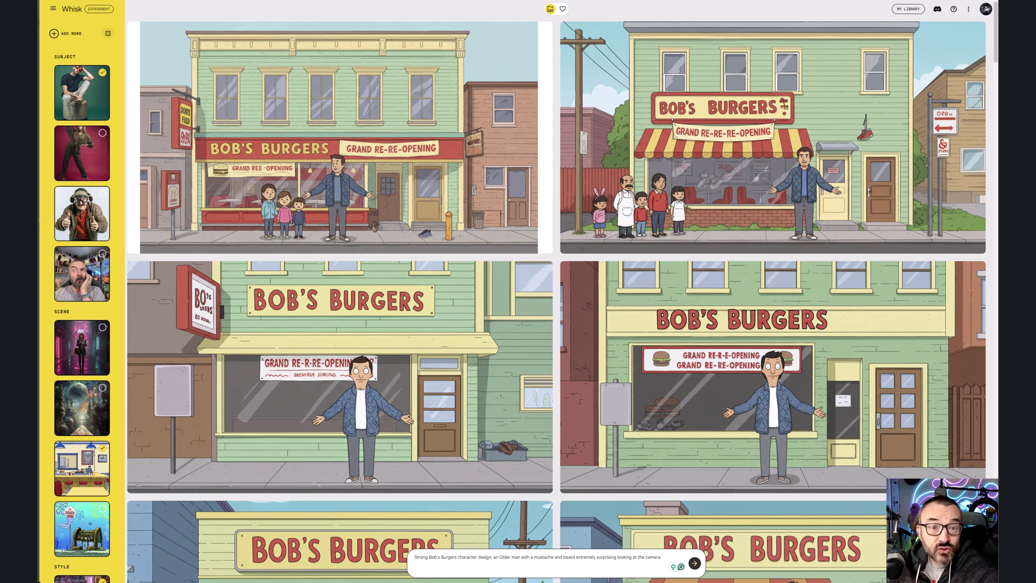
- Switch to Whisk and add a new subject using the photo of the man in the blue jacket
{"action": "left_click", "coordinate": [54, 34]}
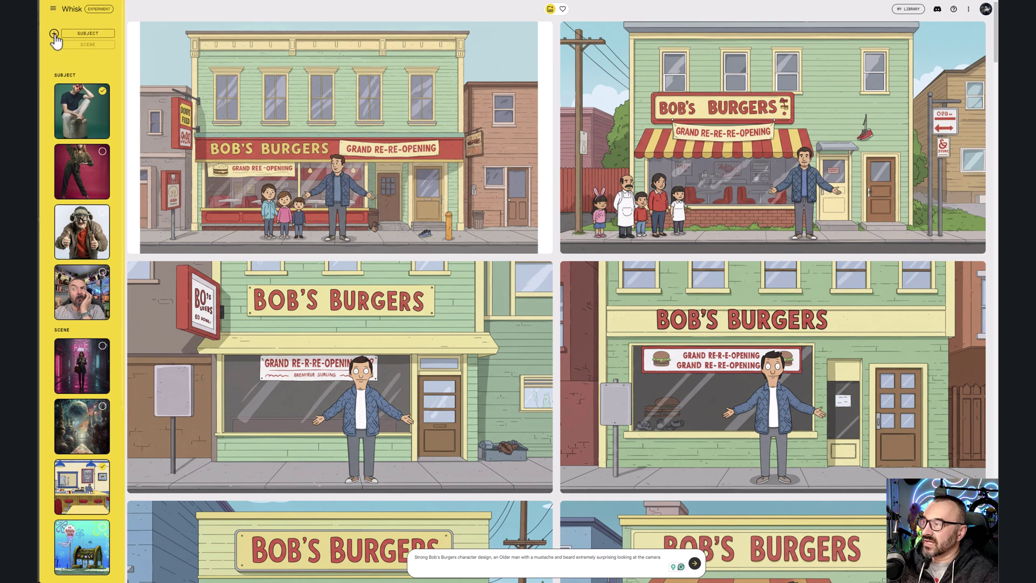
{"action": "left_click", "coordinate": [88, 37]}
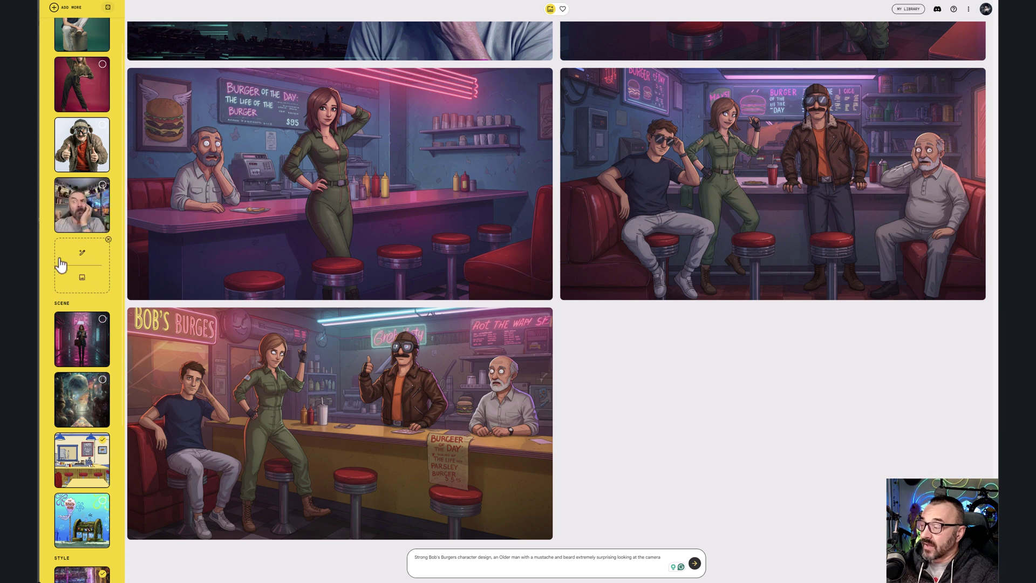
{"action": "left_click", "coordinate": [65, 289]}
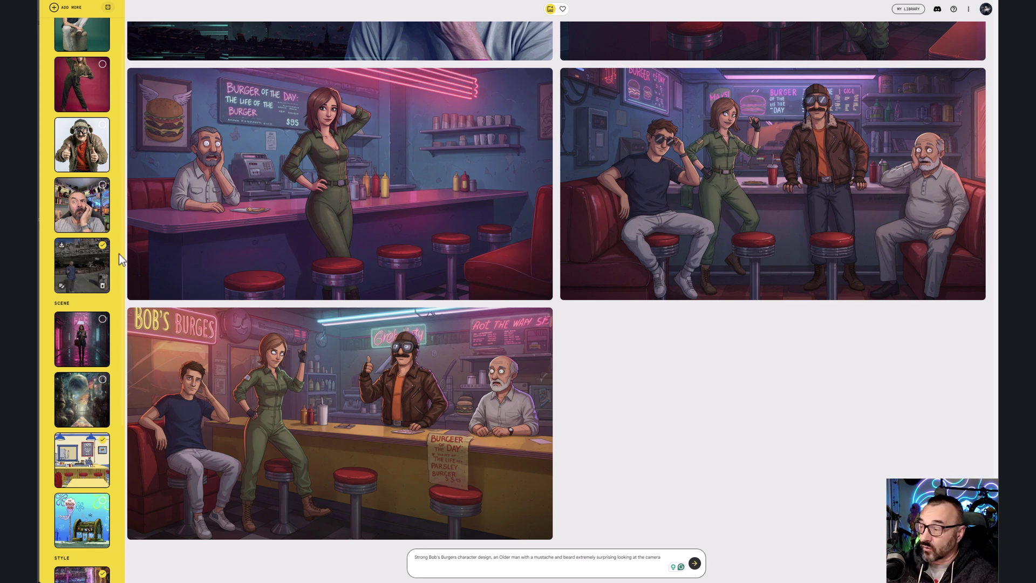
- Deselect the newly added subject photo of the man in the blue jacket
{"action": "scroll", "coordinate": [111, 231], "scroll_direction": "up", "scroll_amount": 1}
{"action": "scroll", "coordinate": [111, 231], "scroll_direction": "up", "scroll_amount": 1}
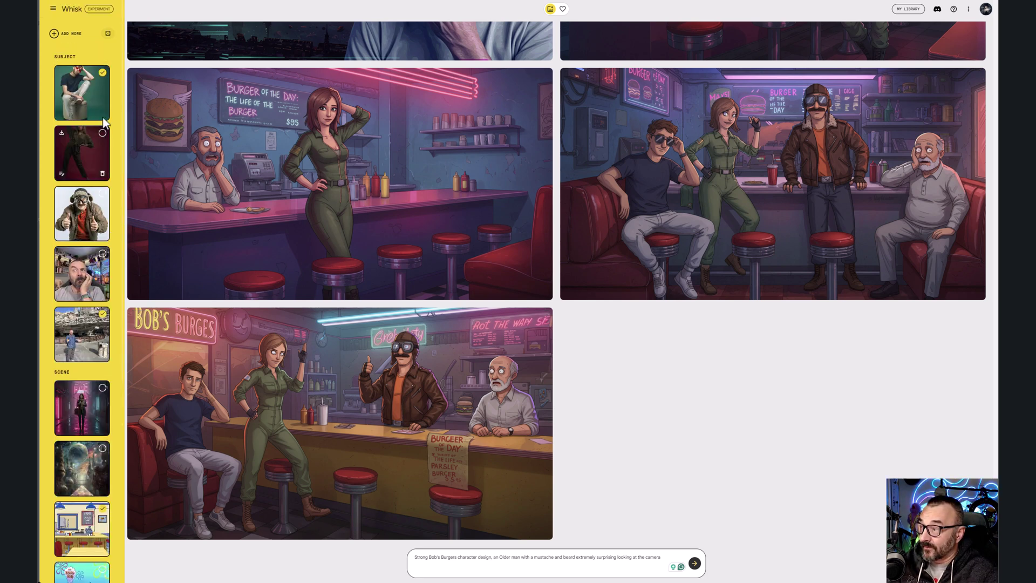
{"action": "left_click", "coordinate": [101, 314]}
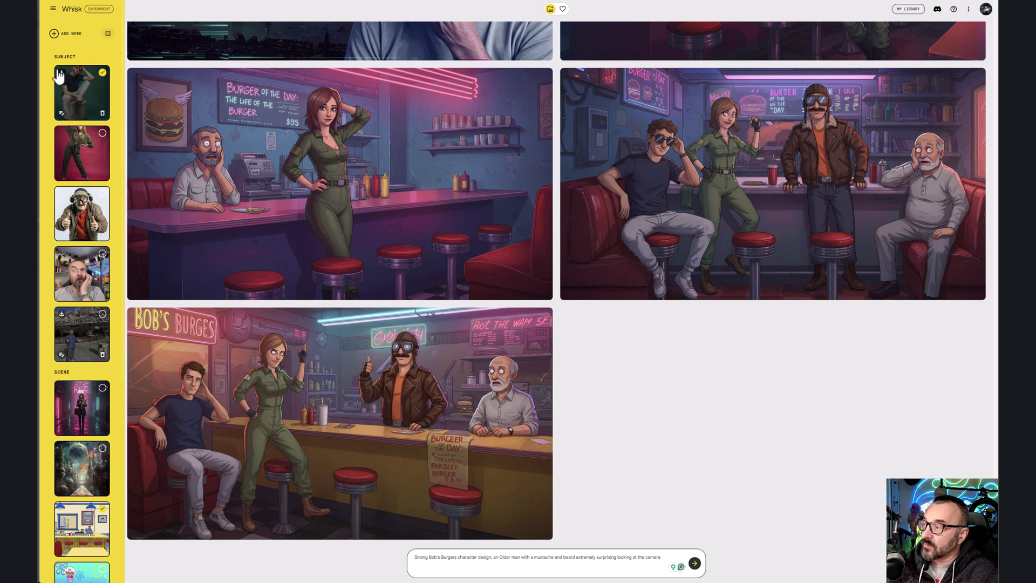
- Open the details of the seated man's subject photo and examine its generated text description
{"action": "left_click", "coordinate": [61, 114]}
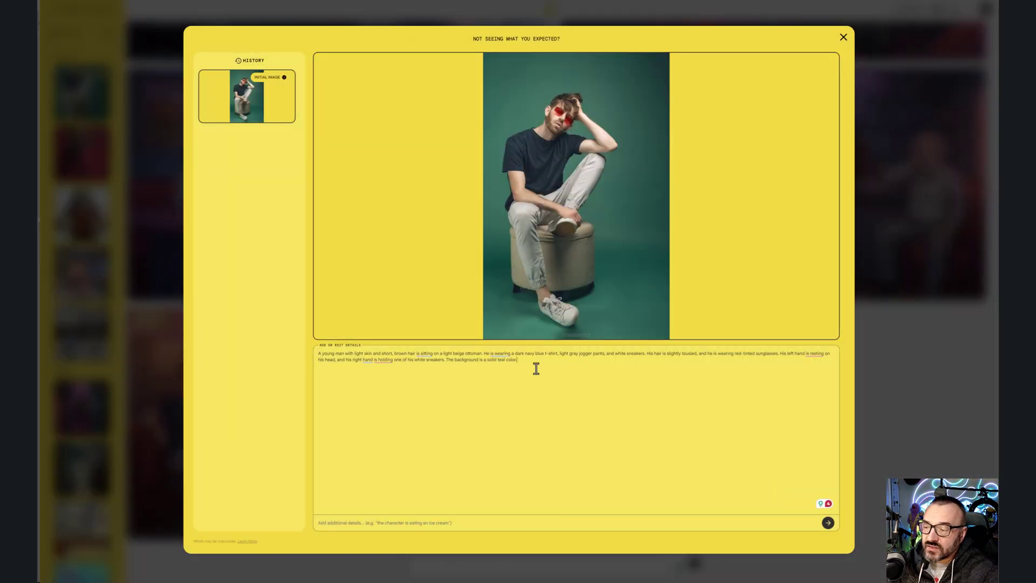
{"action": "left_click_drag", "start_coordinate": [534, 365], "coordinate": [310, 353]}
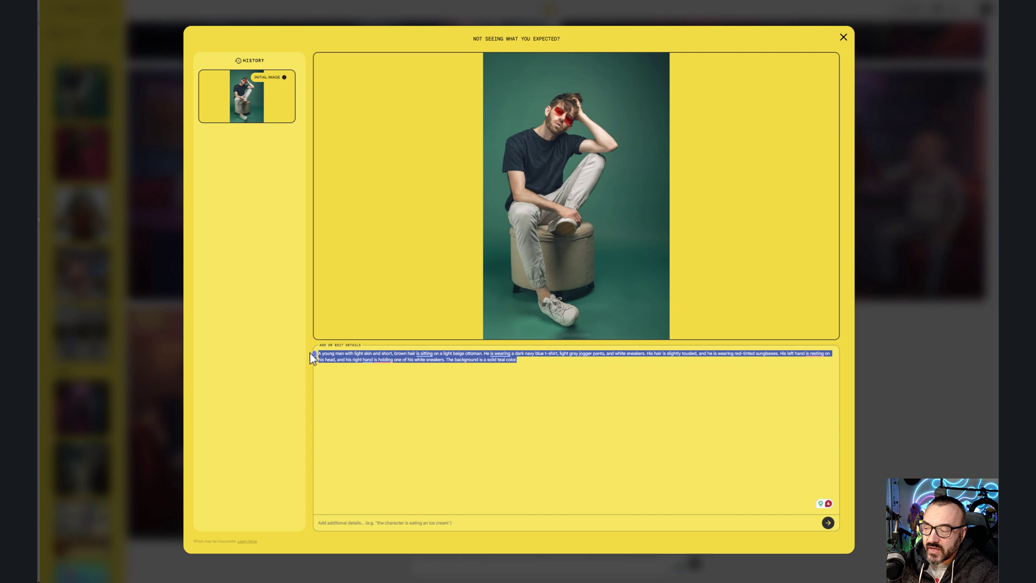
{"action": "left_click", "coordinate": [542, 413]}
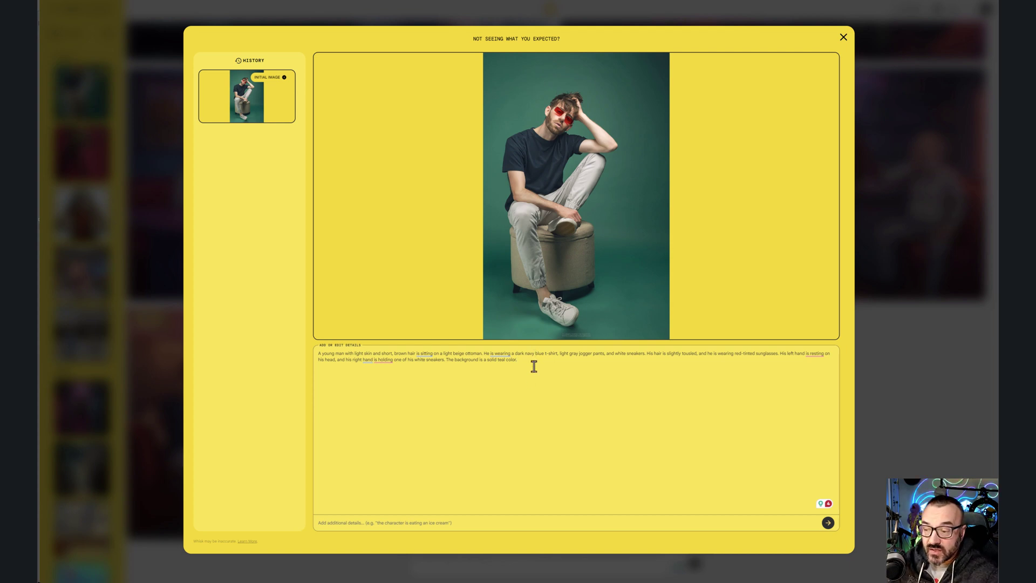
{"action": "left_click_drag", "start_coordinate": [532, 361], "coordinate": [315, 353]}
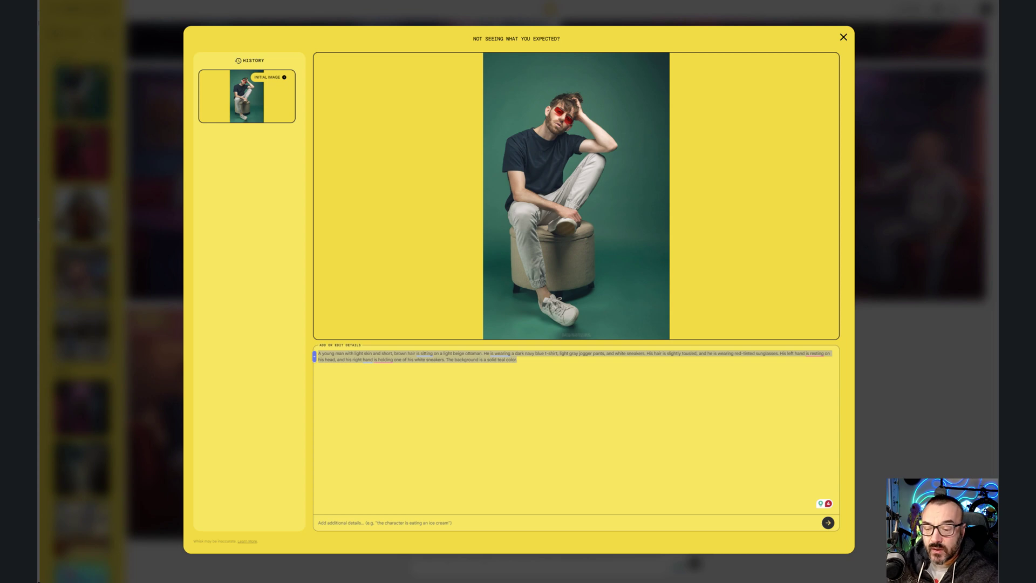
{"action": "left_click", "coordinate": [842, 38]}
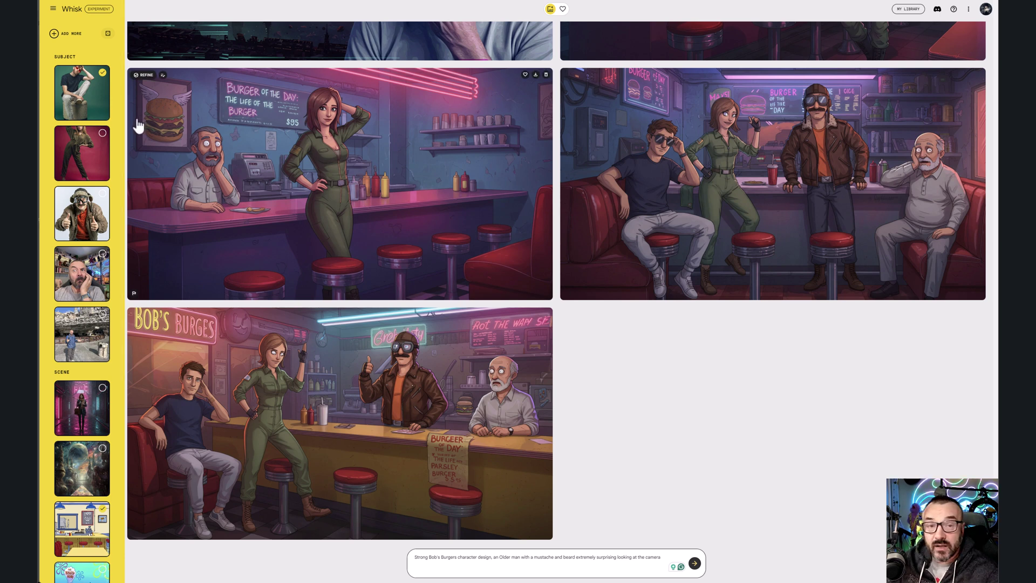
- Delete the subject photo of the man in the blue jacket and select the woman in the jumpsuit and the aviator as subjects
{"action": "mouse_move", "coordinate": [62, 80]}
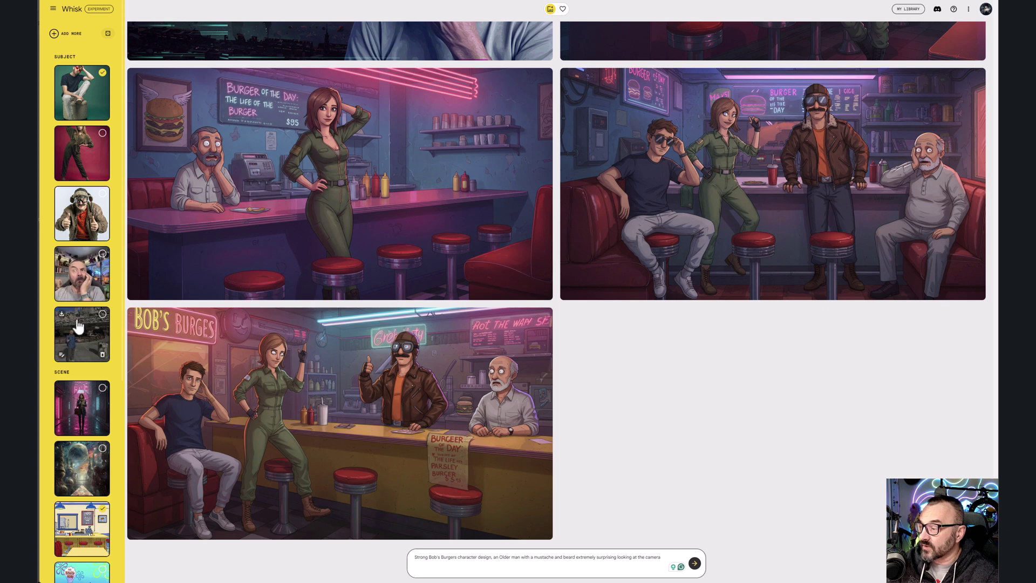
{"action": "left_click", "coordinate": [103, 356]}
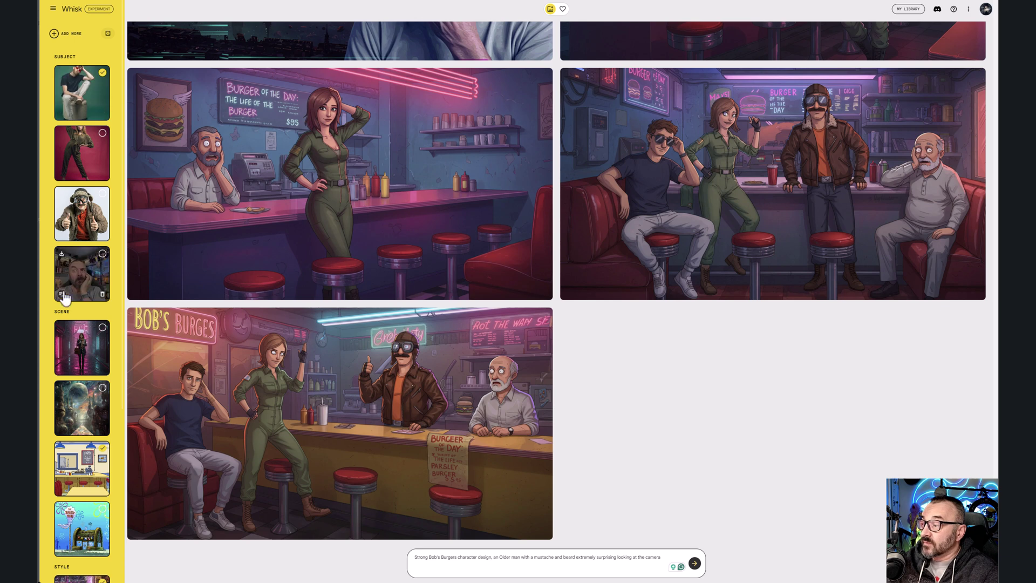
{"action": "left_click", "coordinate": [103, 132]}
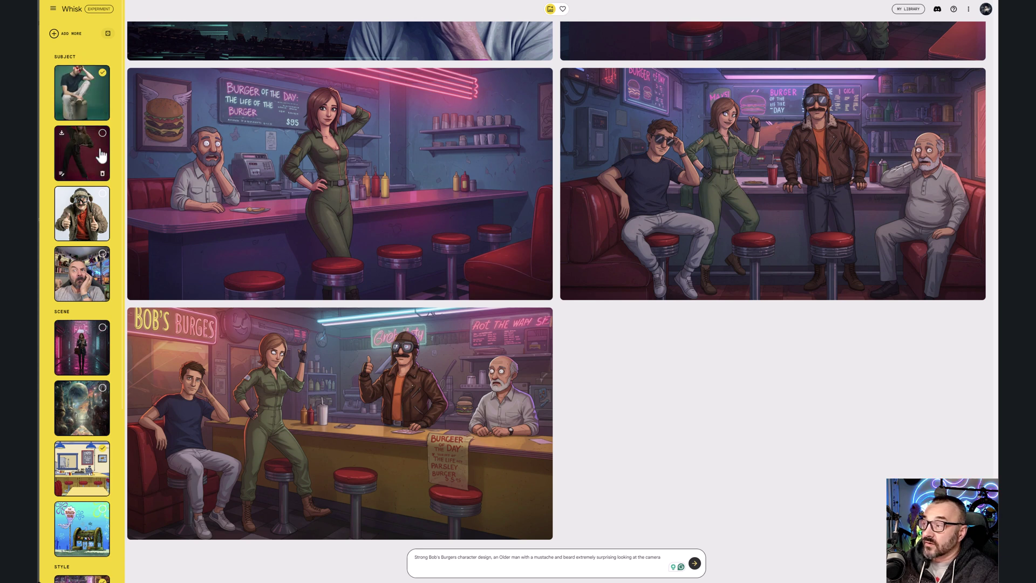
{"action": "left_click", "coordinate": [101, 194]}
- Try the neon alley, the diner and the fantasy pathway in turn as the scene reference, ending on the neon alley
{"action": "scroll", "coordinate": [108, 233], "scroll_direction": "down", "scroll_amount": 2}
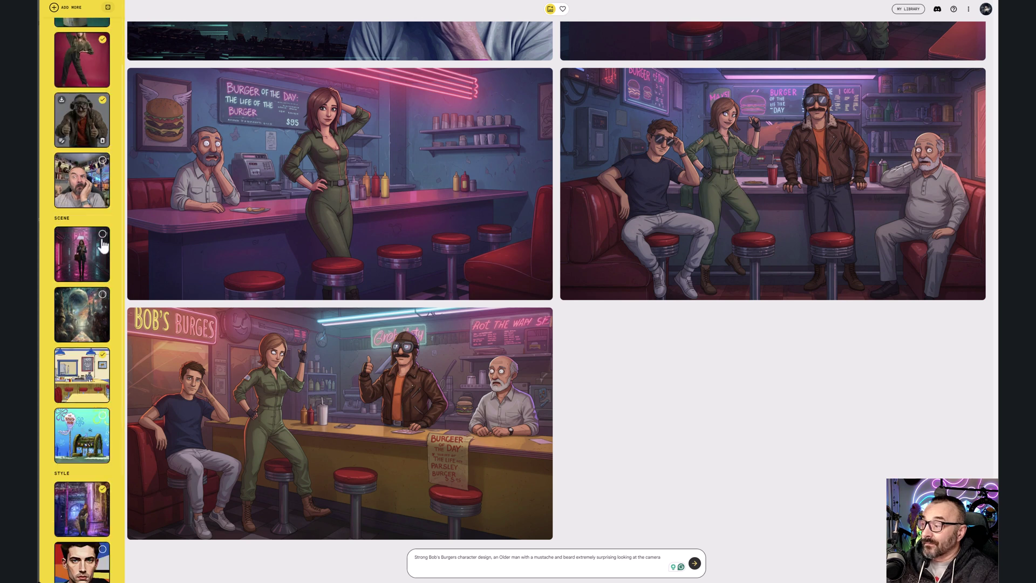
{"action": "scroll", "coordinate": [108, 233], "scroll_direction": "down", "scroll_amount": 1}
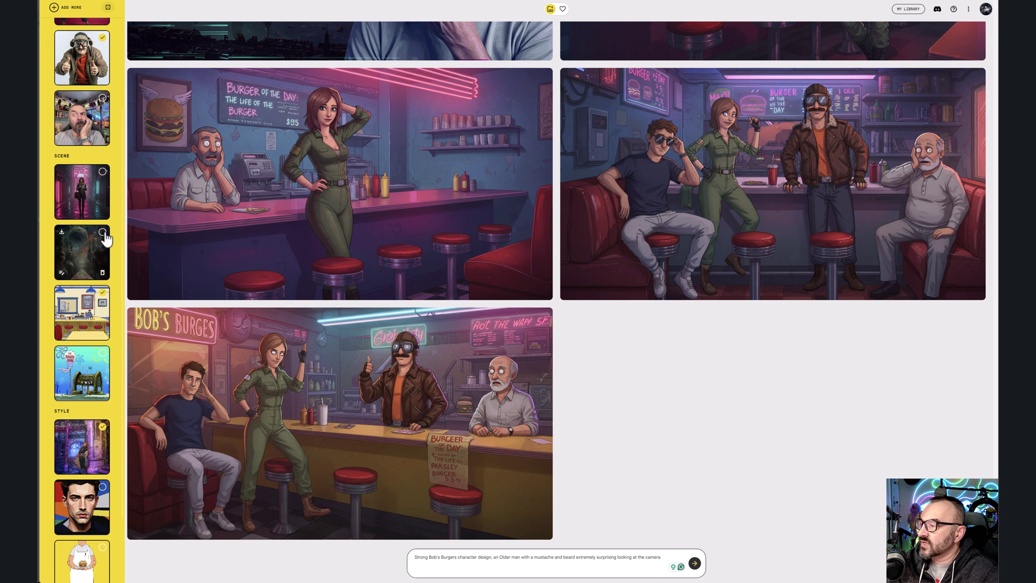
{"action": "left_click", "coordinate": [102, 172]}
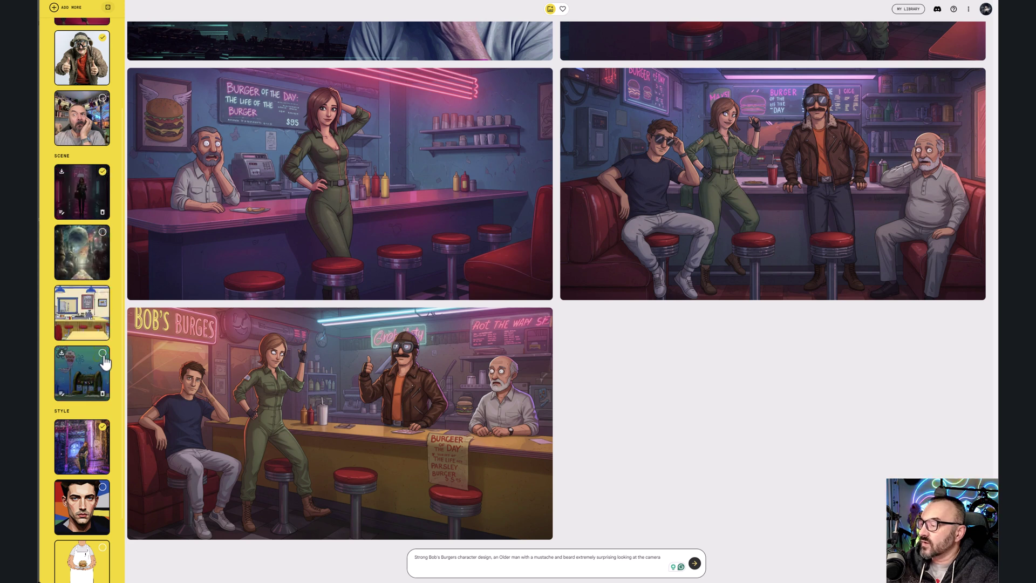
{"action": "left_click", "coordinate": [101, 292]}
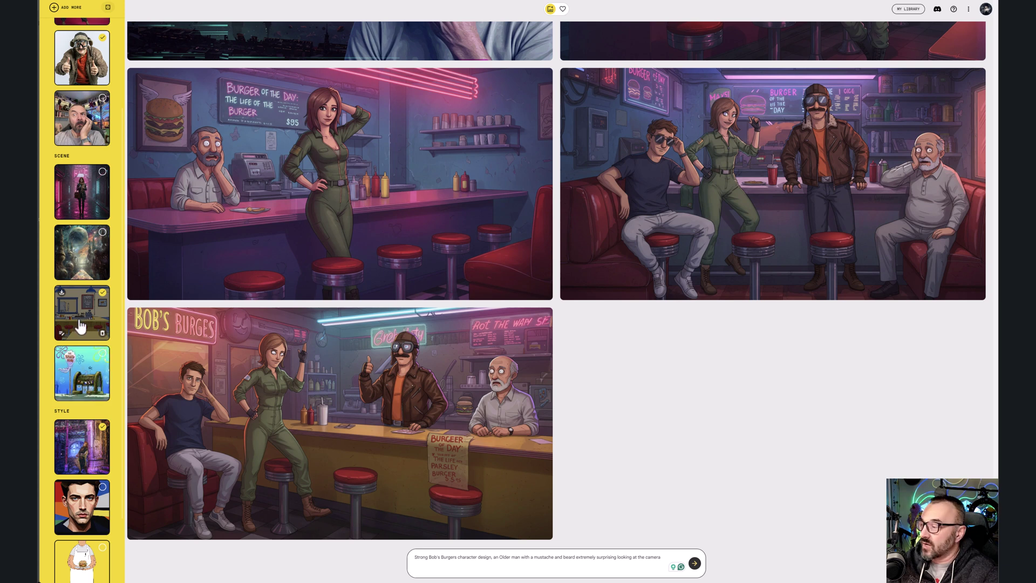
{"action": "left_click", "coordinate": [103, 232]}
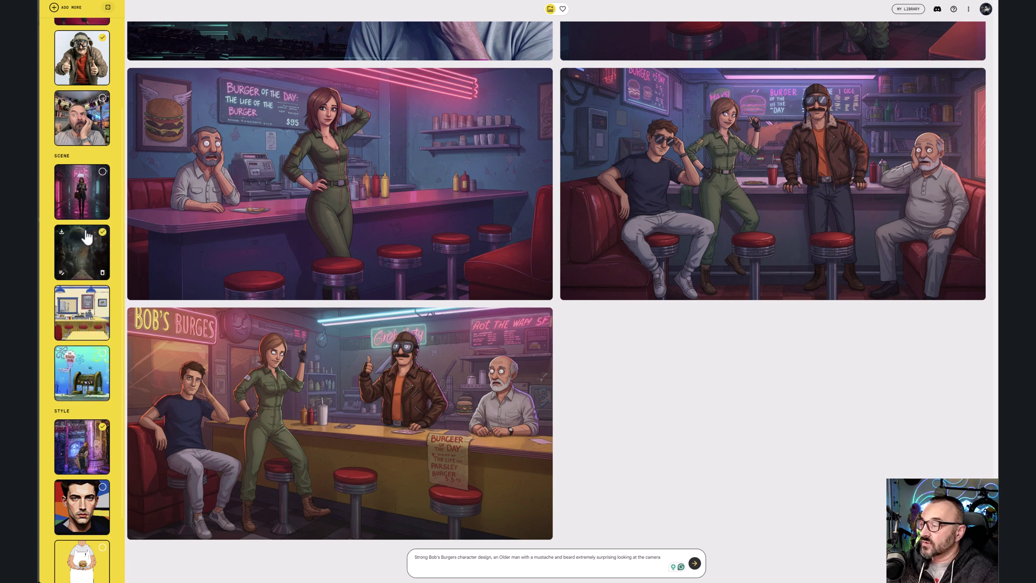
{"action": "left_click", "coordinate": [102, 172]}
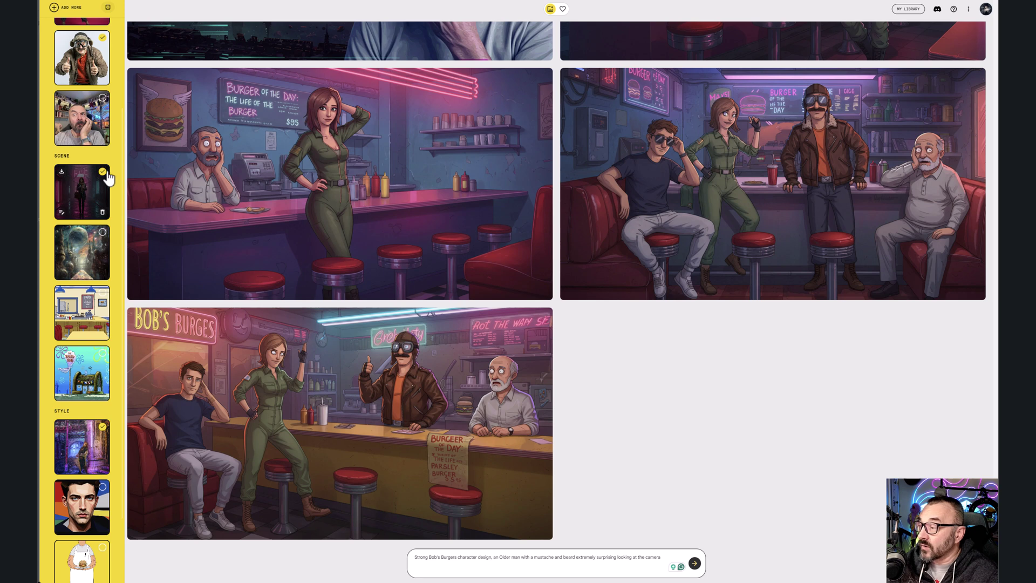
- Compare the cubist portrait style with its initial image and set the style to the newest variation in its history
{"action": "scroll", "coordinate": [103, 186], "scroll_direction": "down", "scroll_amount": 2}
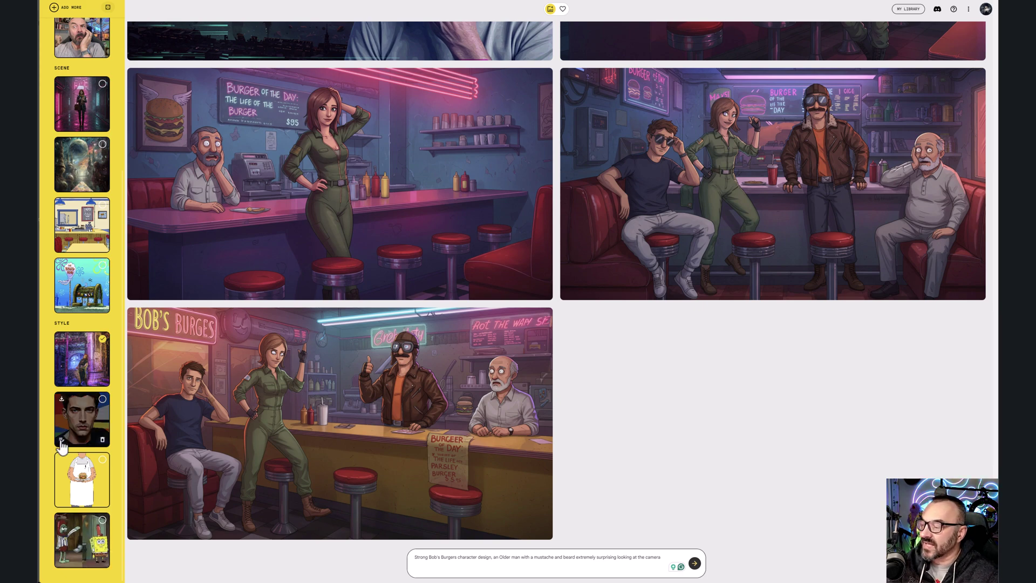
{"action": "left_click", "coordinate": [62, 440]}
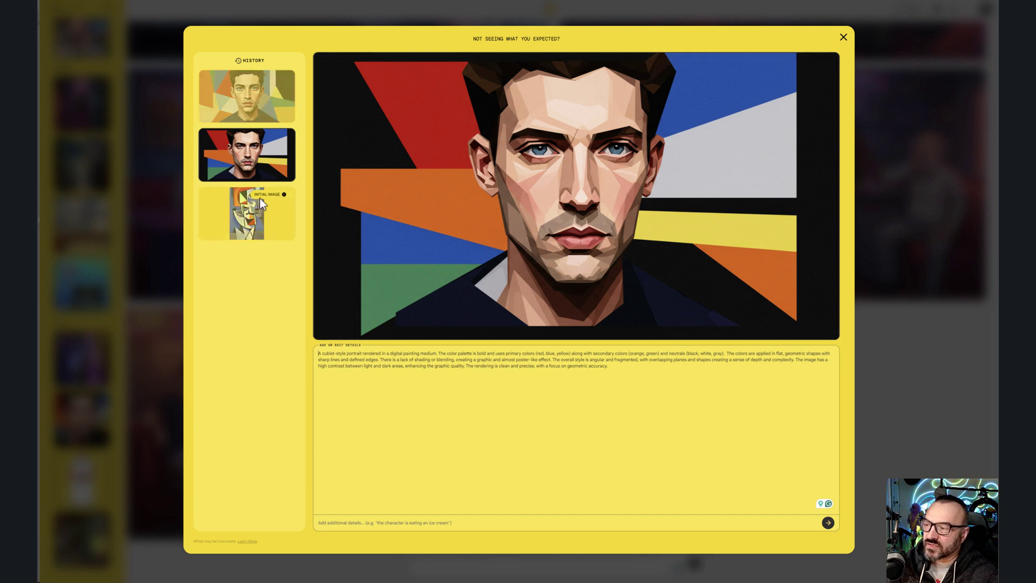
{"action": "left_click", "coordinate": [289, 199]}
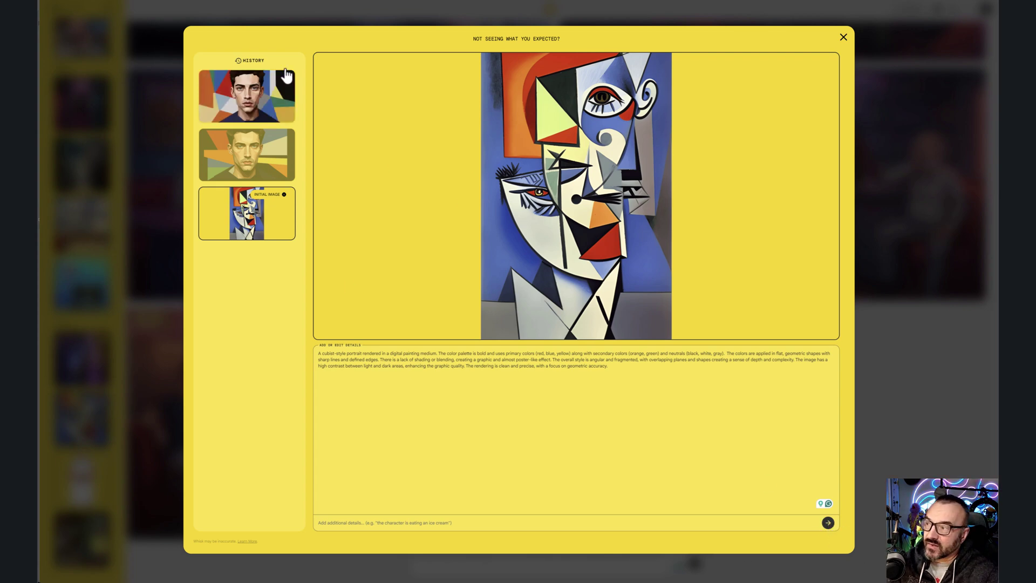
{"action": "left_click", "coordinate": [245, 119]}
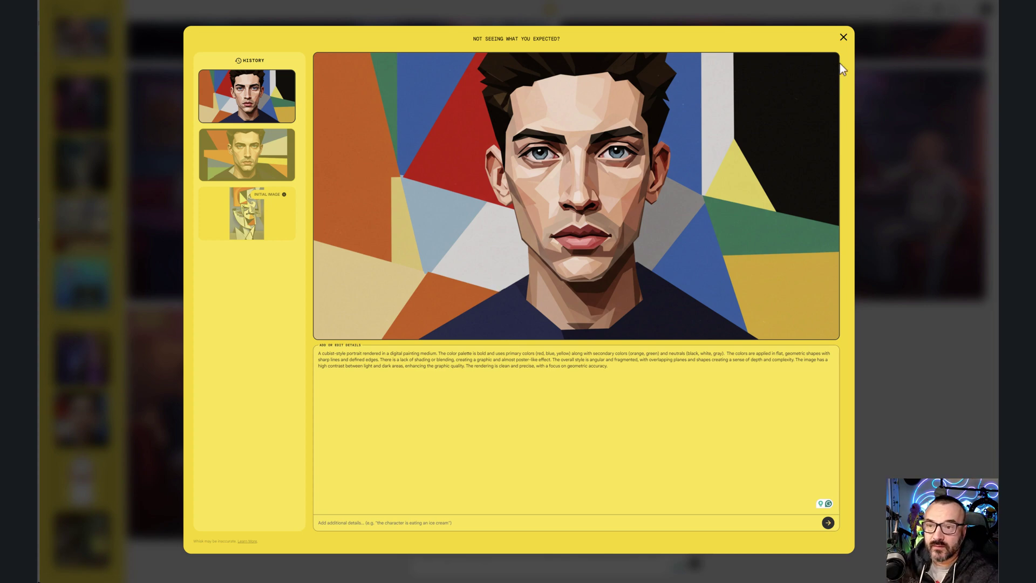
{"action": "left_click", "coordinate": [843, 37]}
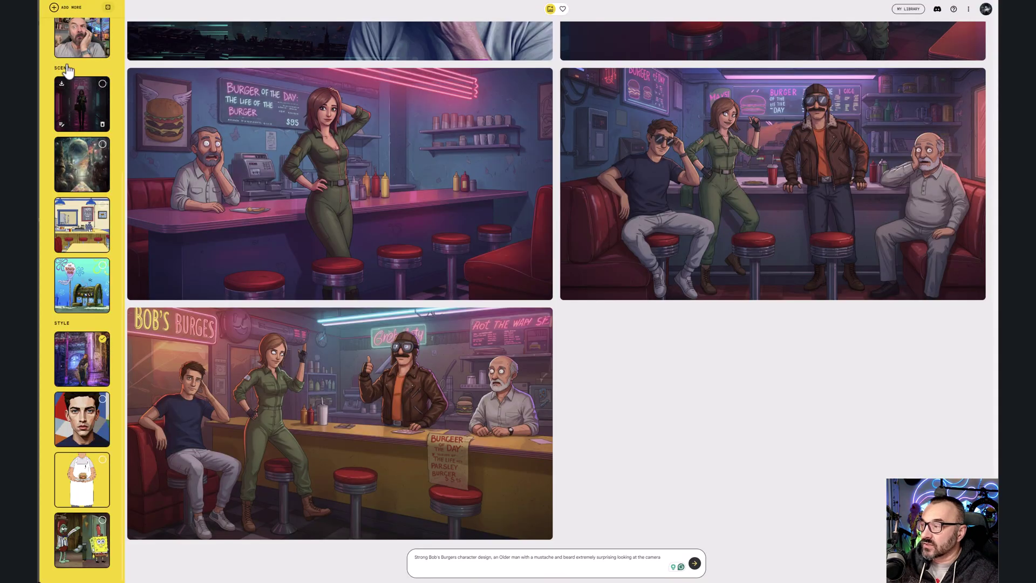
- Open the neon alley scene's details and compare its initial photo with the generated image of the woman holding an umbrella
{"action": "left_click", "coordinate": [62, 131]}
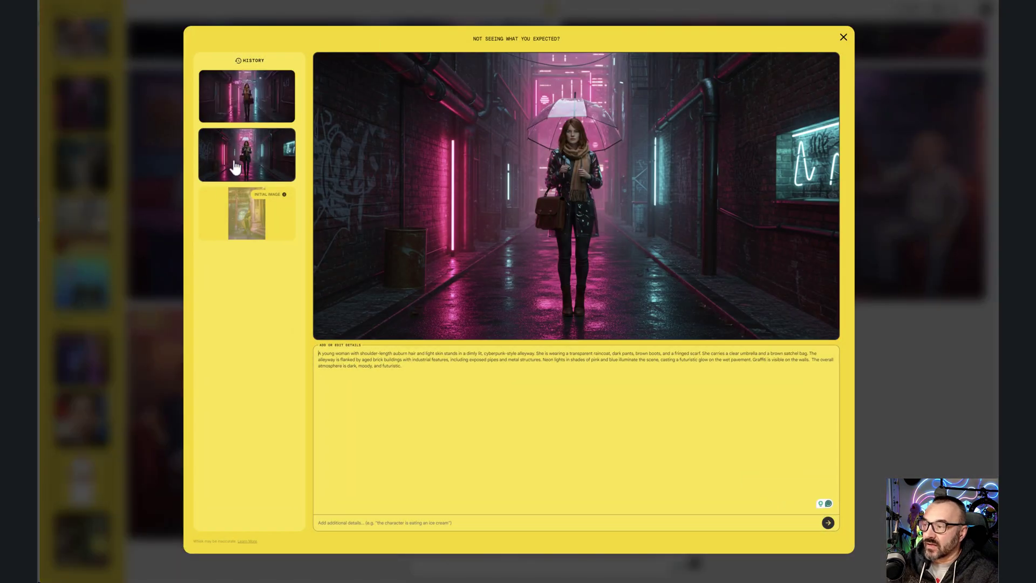
{"action": "left_click", "coordinate": [245, 231]}
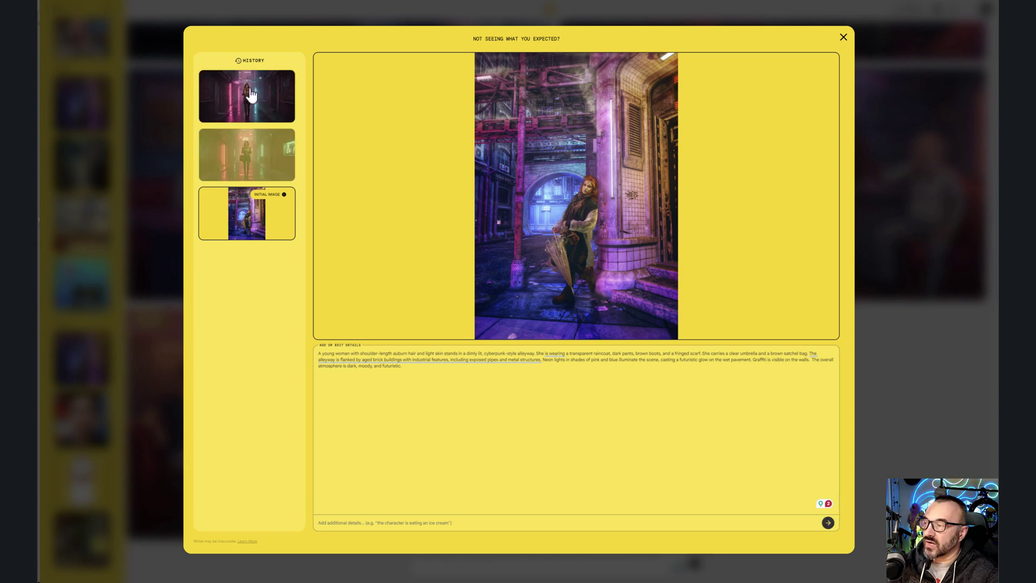
{"action": "left_click", "coordinate": [247, 156]}
{"action": "left_click", "coordinate": [248, 153]}
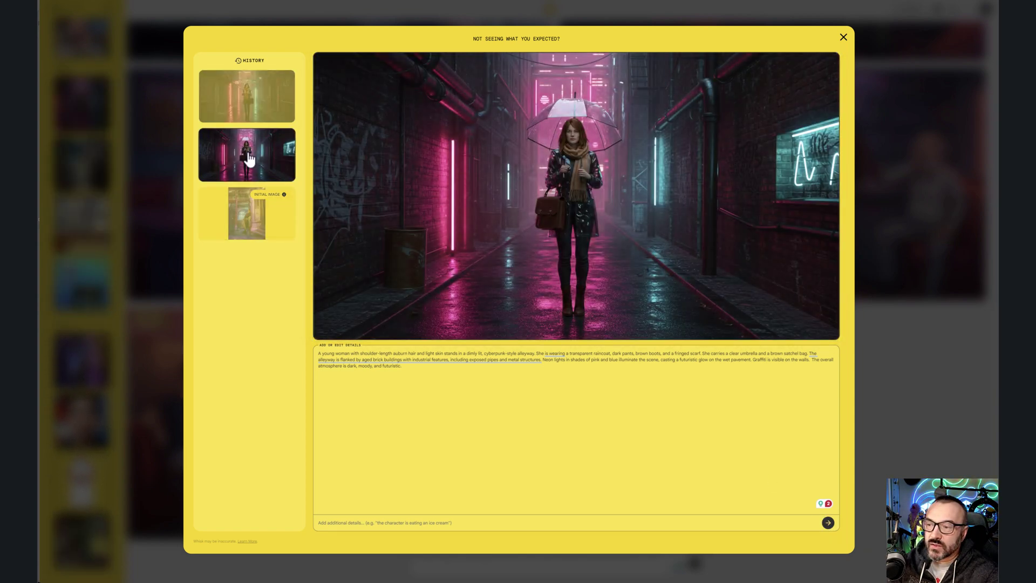
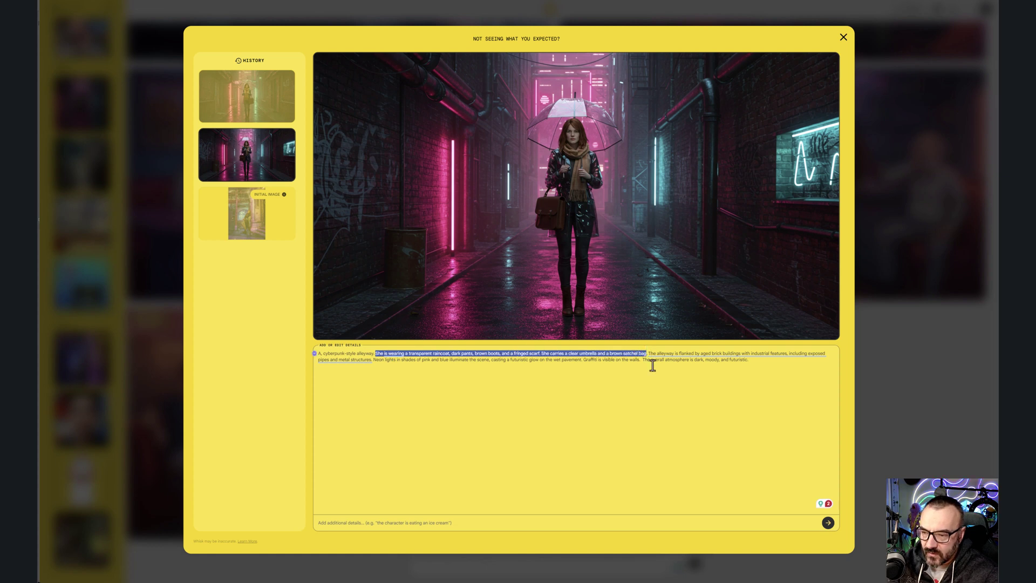
- Remove the description of the woman from the neon alley scene's details and regenerate the scene
{"action": "key", "text": "BackSpace"}
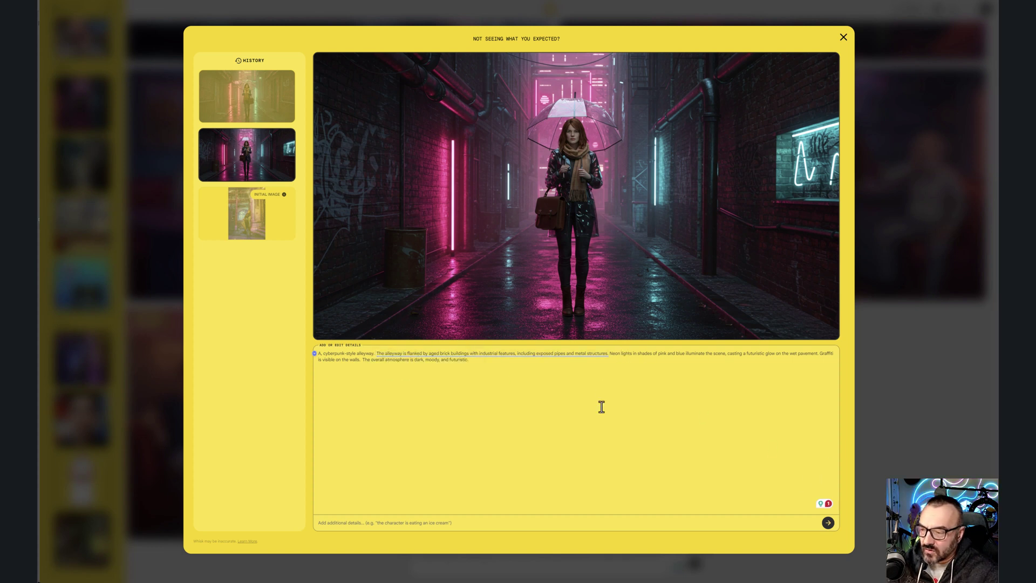
{"action": "left_click", "coordinate": [826, 527]}
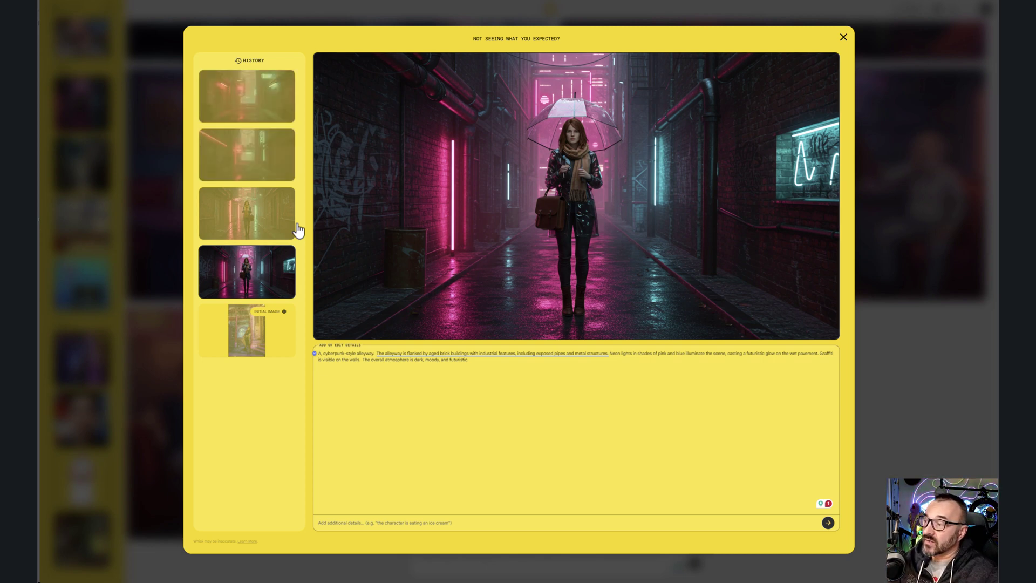
- Choose the newest empty alley variation from the history and make it the active scene reference
{"action": "left_click", "coordinate": [231, 158]}
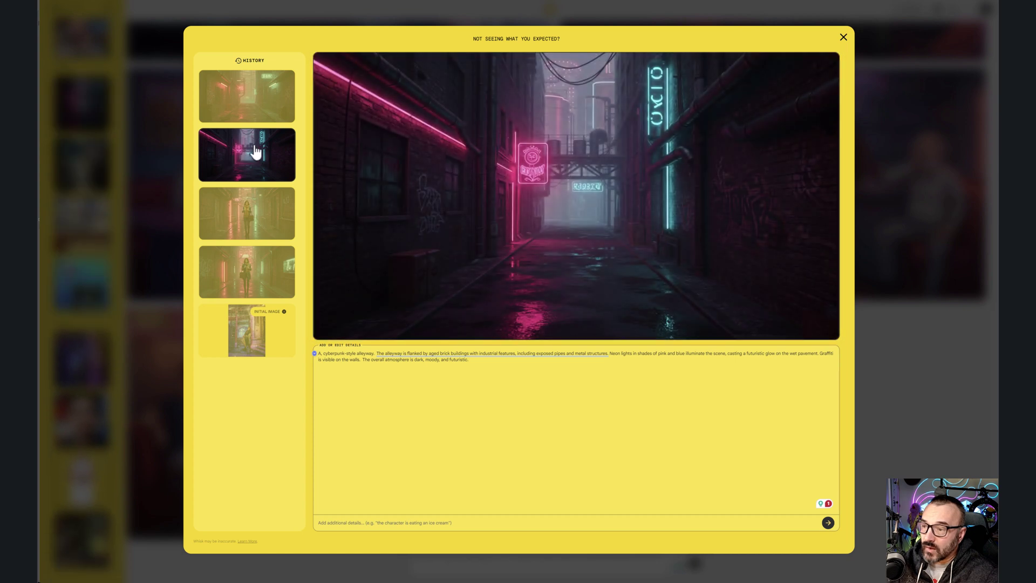
{"action": "left_click", "coordinate": [258, 105]}
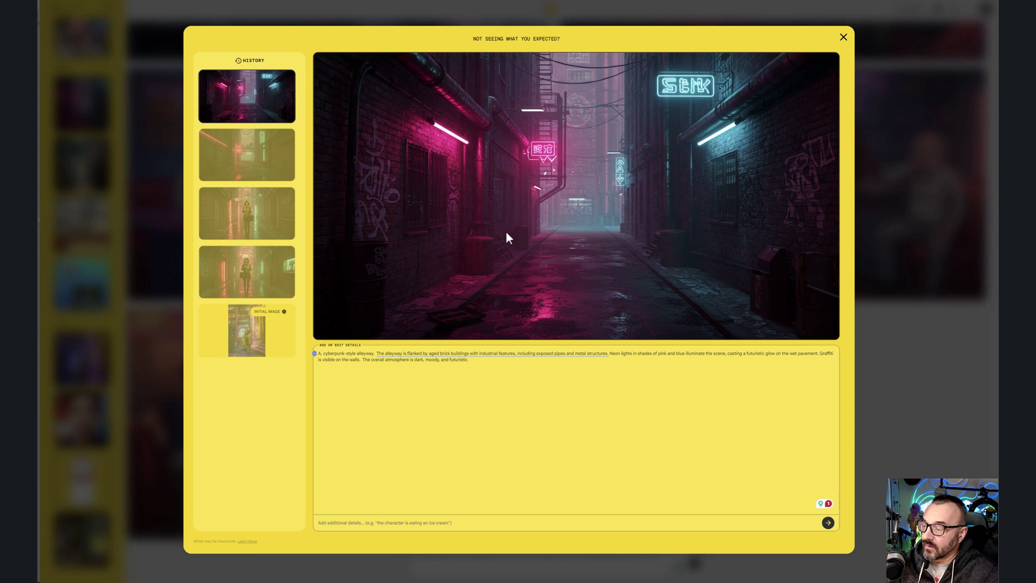
{"action": "left_click", "coordinate": [843, 37]}
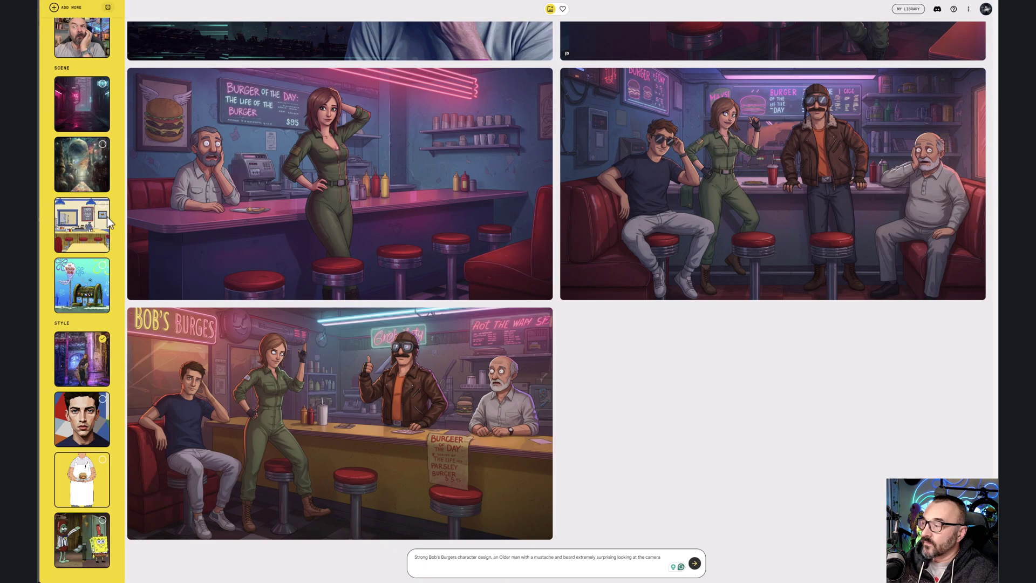
{"action": "mouse_move", "coordinate": [69, 110]}
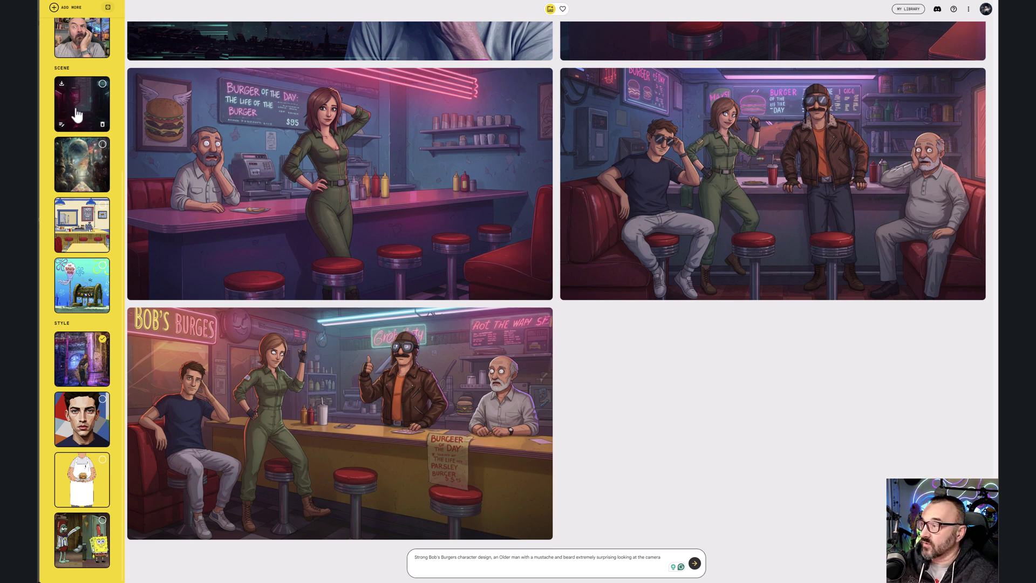
{"action": "left_click", "coordinate": [78, 115]}
- Deselect the woman in the green jumpsuit and the aviator as subjects, keeping only the seated man
{"action": "scroll", "coordinate": [81, 119], "scroll_direction": "up", "scroll_amount": 4}
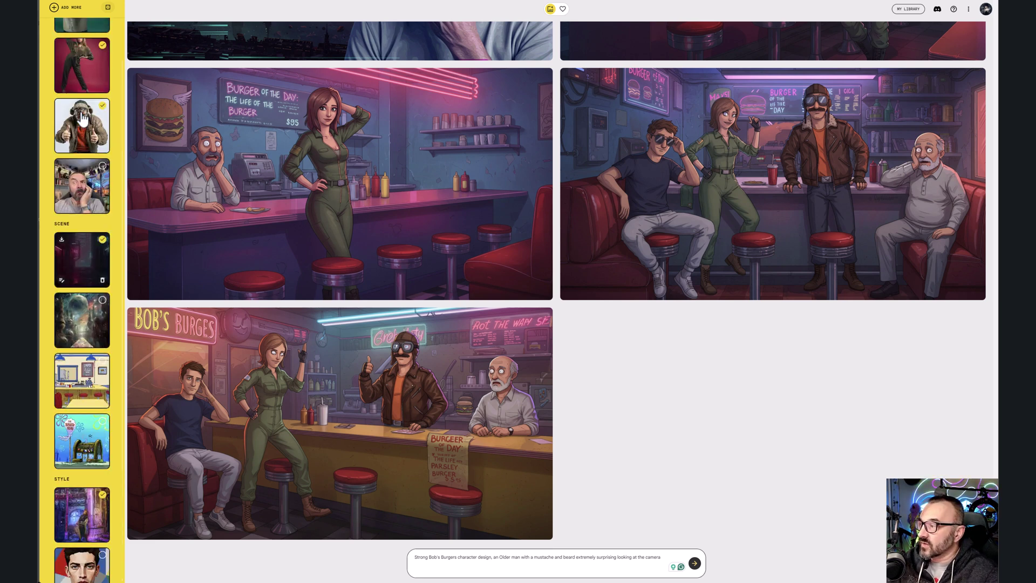
{"action": "scroll", "coordinate": [82, 123], "scroll_direction": "up", "scroll_amount": 2}
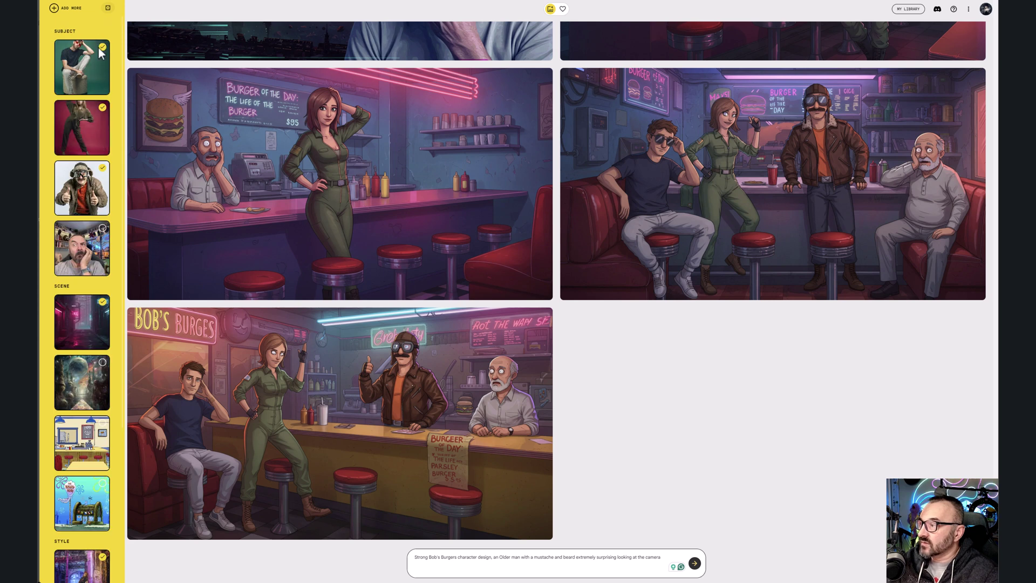
{"action": "left_click", "coordinate": [102, 107]}
{"action": "left_click", "coordinate": [102, 167]}
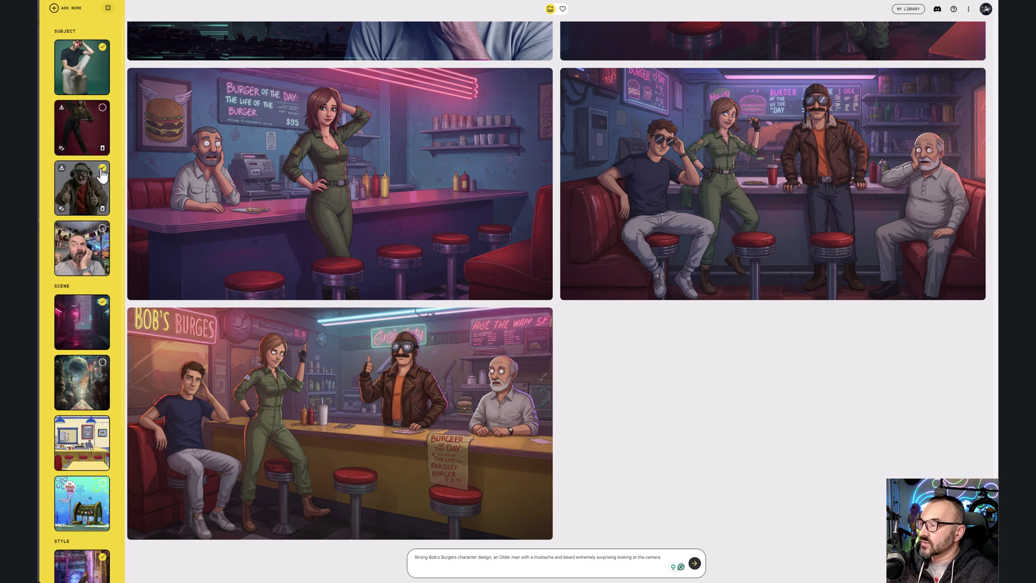
- Replace the Bob's Burgers prompt with "Blade Runner, post apocalysys"
{"action": "scroll", "coordinate": [82, 270], "scroll_direction": "down", "scroll_amount": 4}
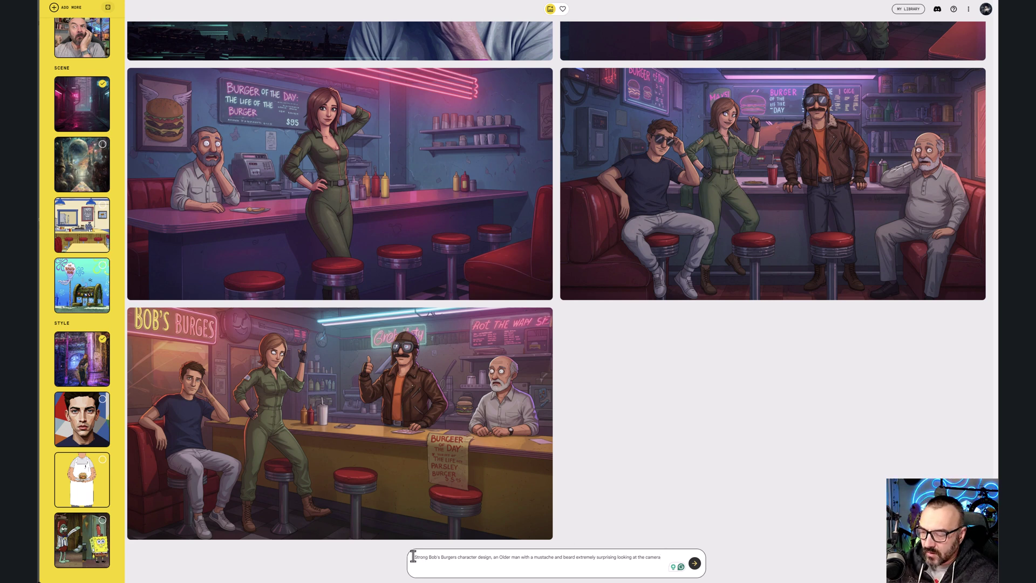
{"action": "left_click_drag", "start_coordinate": [412, 556], "coordinate": [662, 558]}
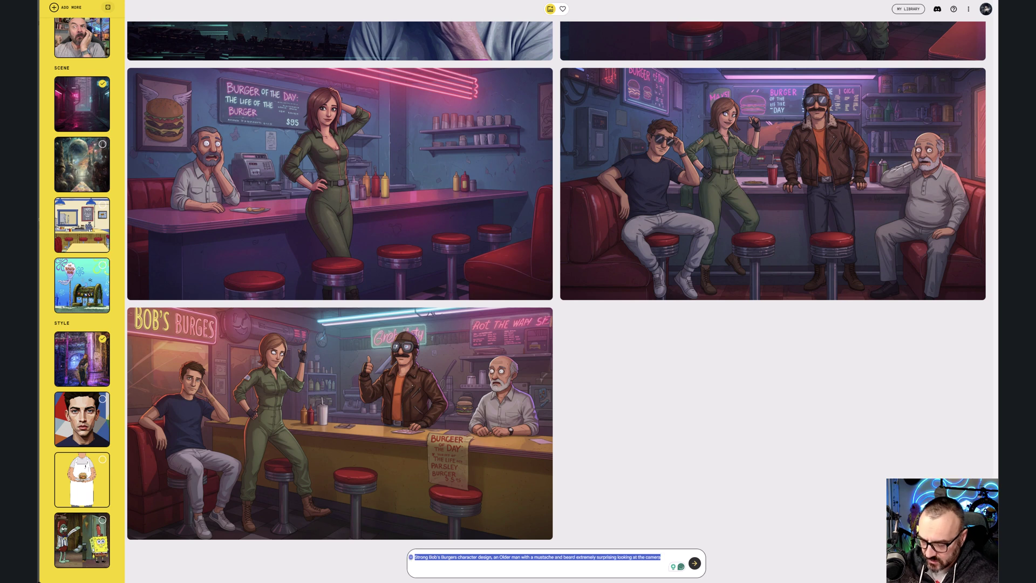
{"action": "type", "text": "Blade Runner, post apocalysys"}
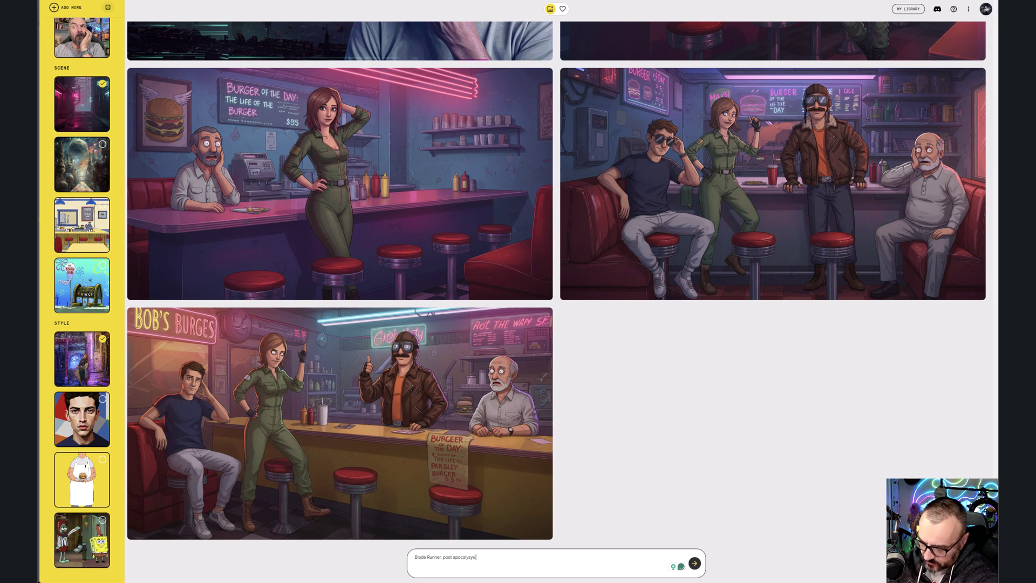
- Complete the prompt as "Blade Runner, post apocalypse style" with its spelling corrected, and generate the images
{"action": "type", "text": "ty"}
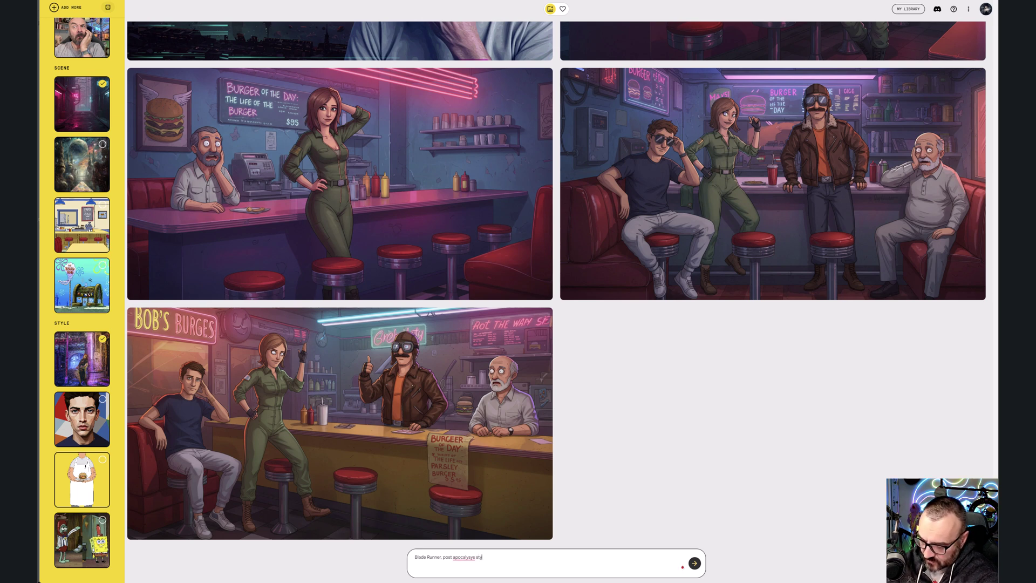
{"action": "type", "text": "le"}
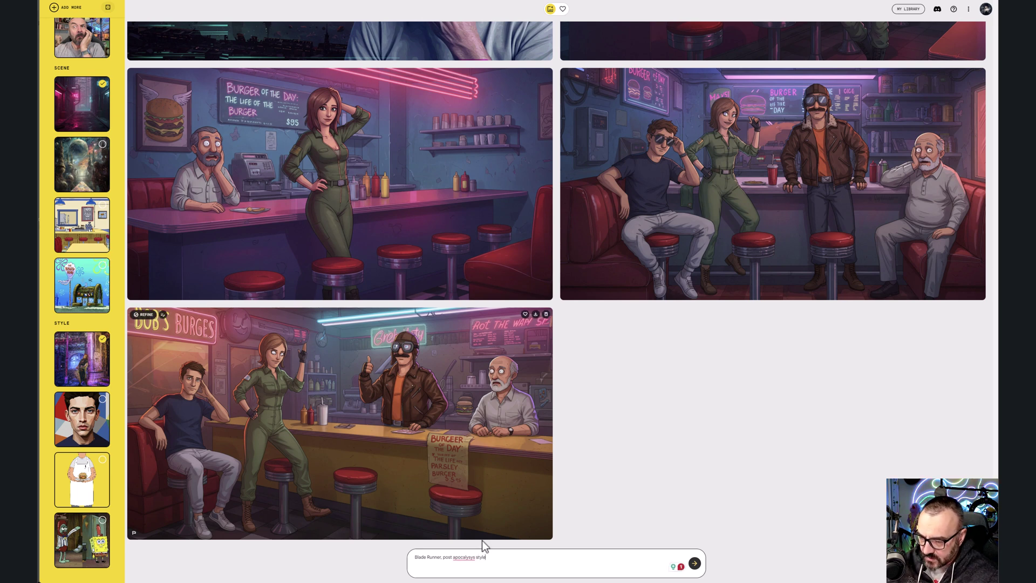
{"action": "mouse_move", "coordinate": [465, 556]}
{"action": "left_click", "coordinate": [466, 515]}
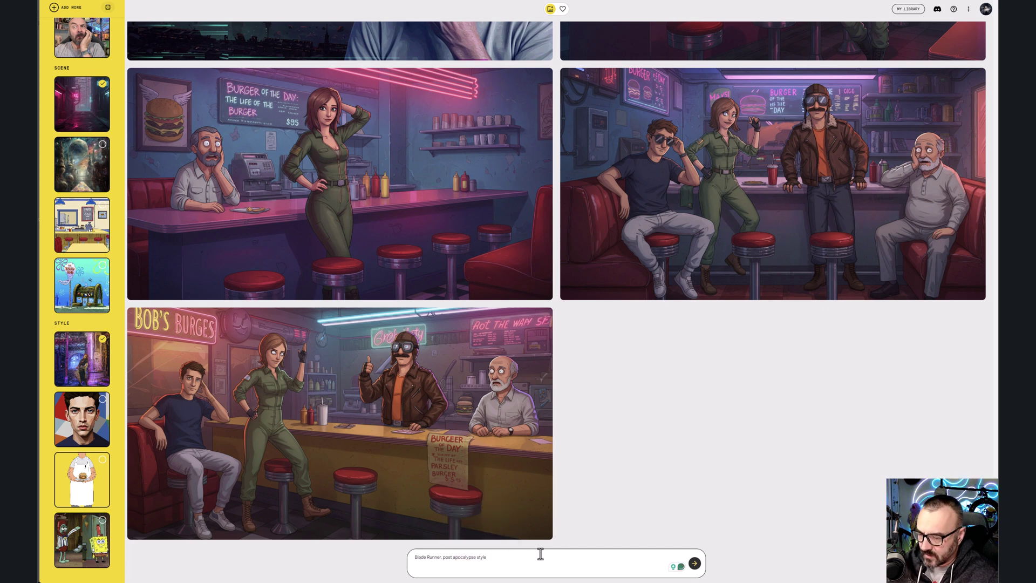
{"action": "left_click", "coordinate": [694, 563]}
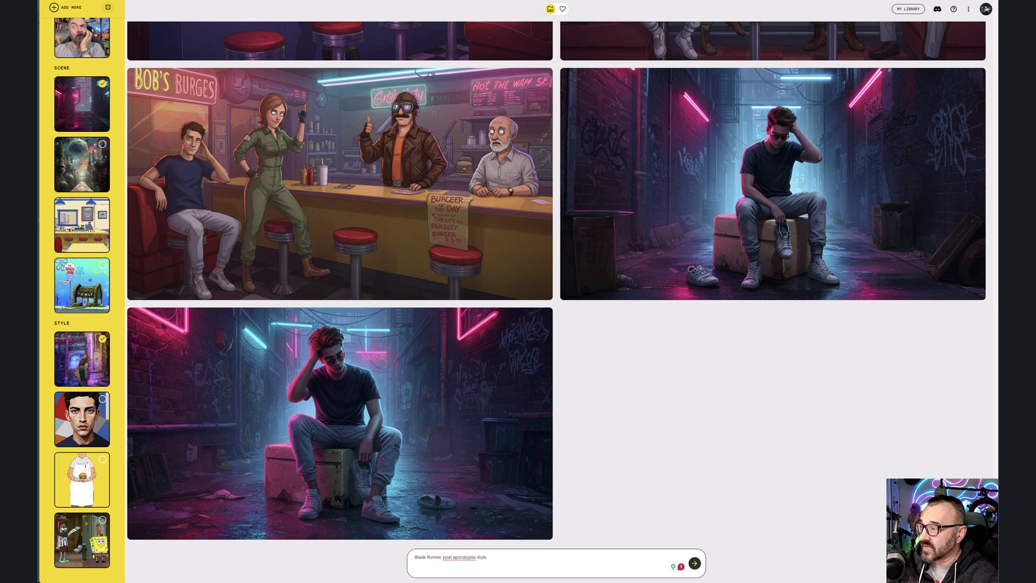
- Add the woman in the green jumpsuit and the aviator as subjects alongside the seated man, and generate new images
{"action": "scroll", "coordinate": [99, 142], "scroll_direction": "up", "scroll_amount": 3}
{"action": "scroll", "coordinate": [99, 142], "scroll_direction": "up", "scroll_amount": 1}
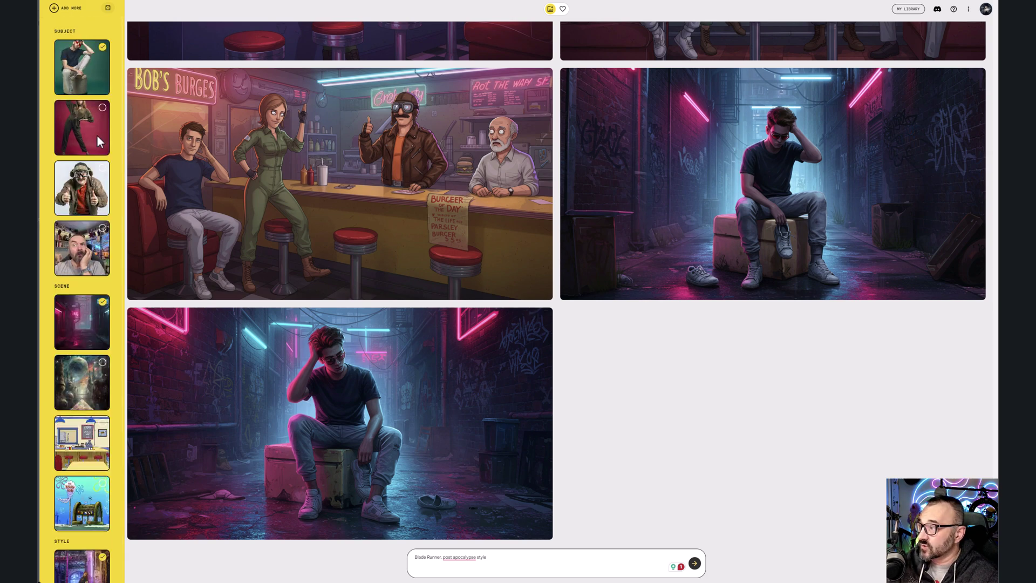
{"action": "left_click", "coordinate": [102, 108]}
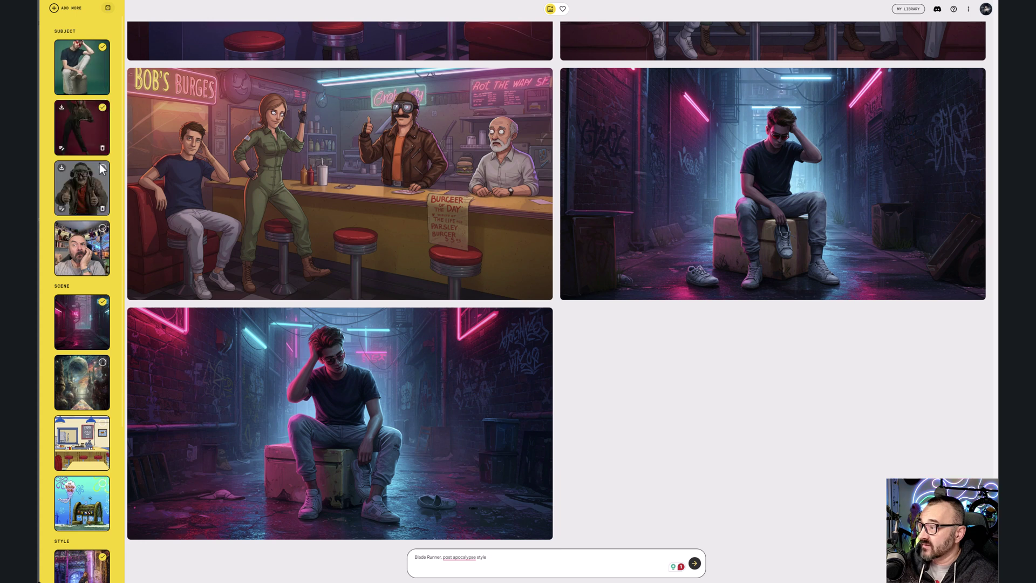
{"action": "left_click", "coordinate": [102, 168]}
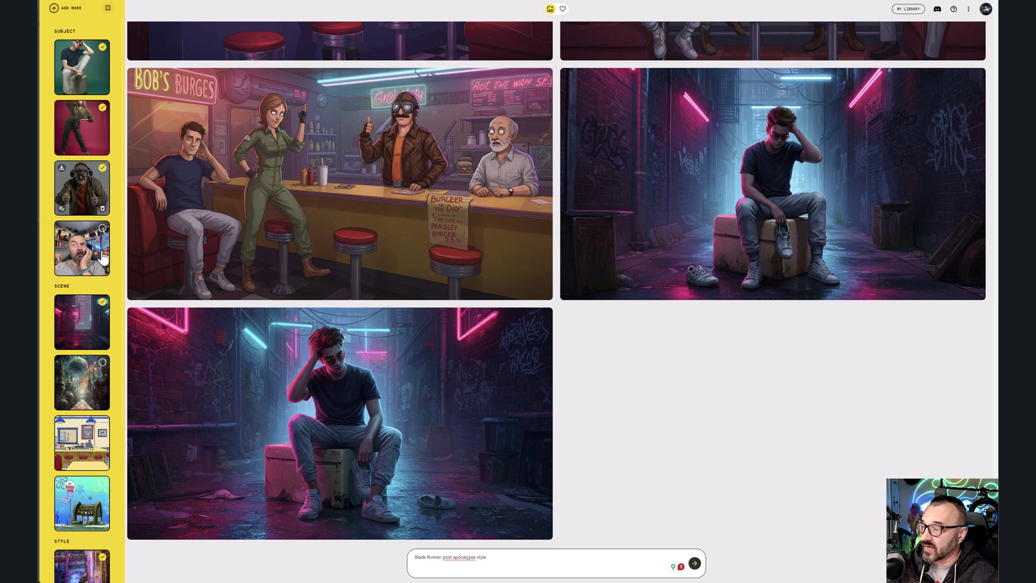
{"action": "left_click", "coordinate": [694, 563]}
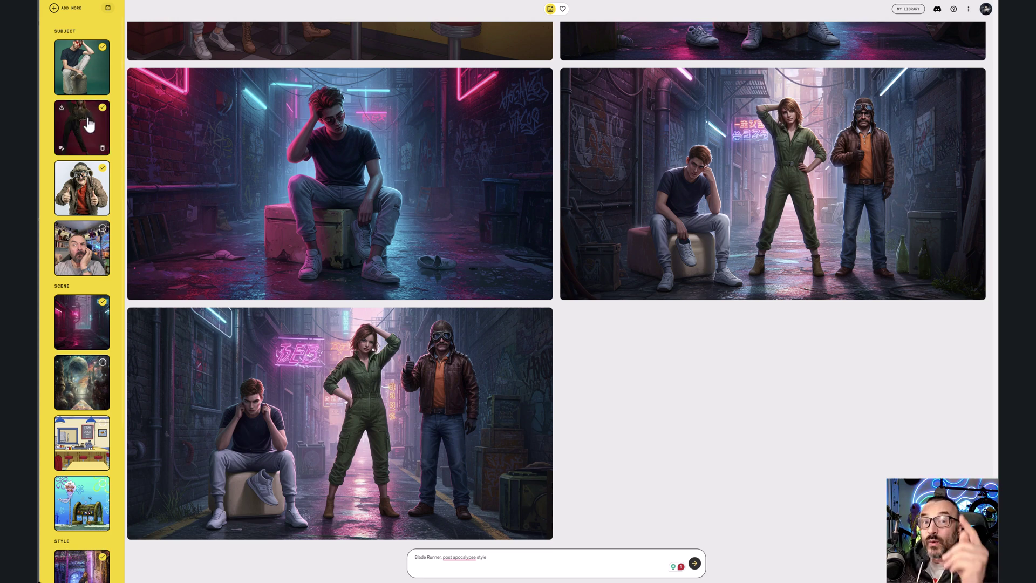
- Review the editable descriptions of the jumpsuit woman subject and of the first Bob's Burgers storefront image with three children
{"action": "left_click", "coordinate": [61, 148]}
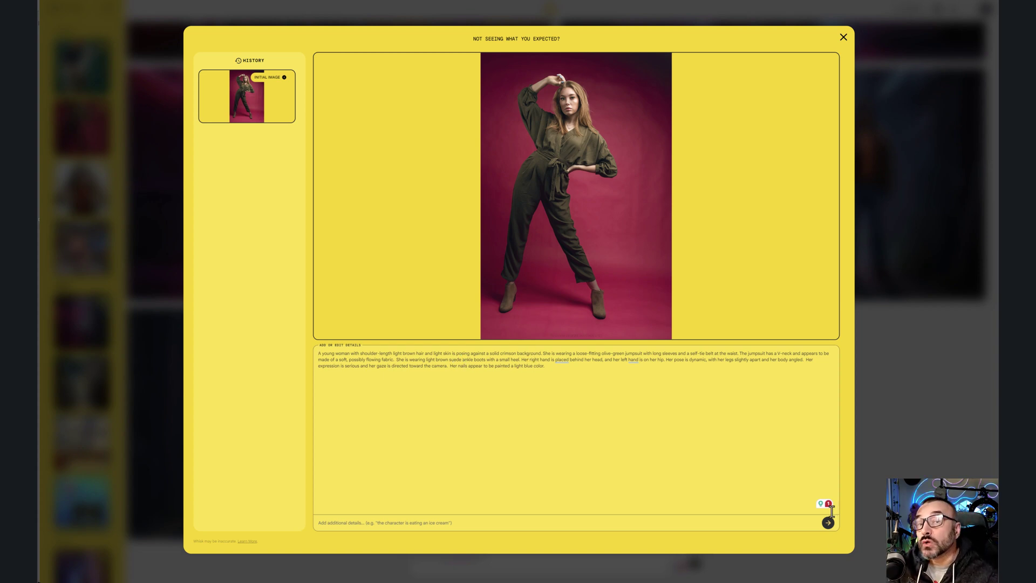
{"action": "left_click", "coordinate": [843, 39]}
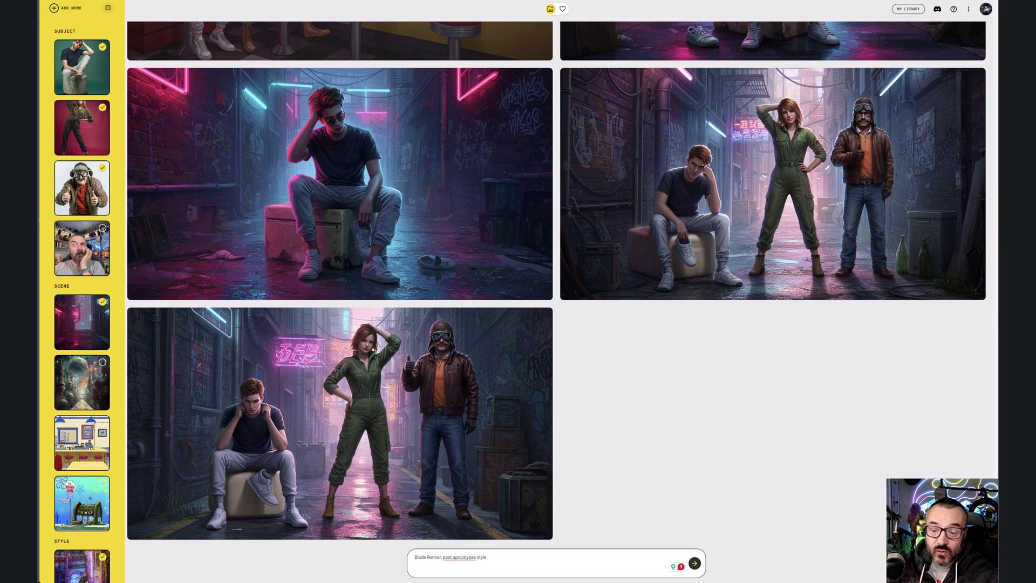
{"action": "scroll", "coordinate": [924, 187], "scroll_direction": "up", "scroll_amount": 20}
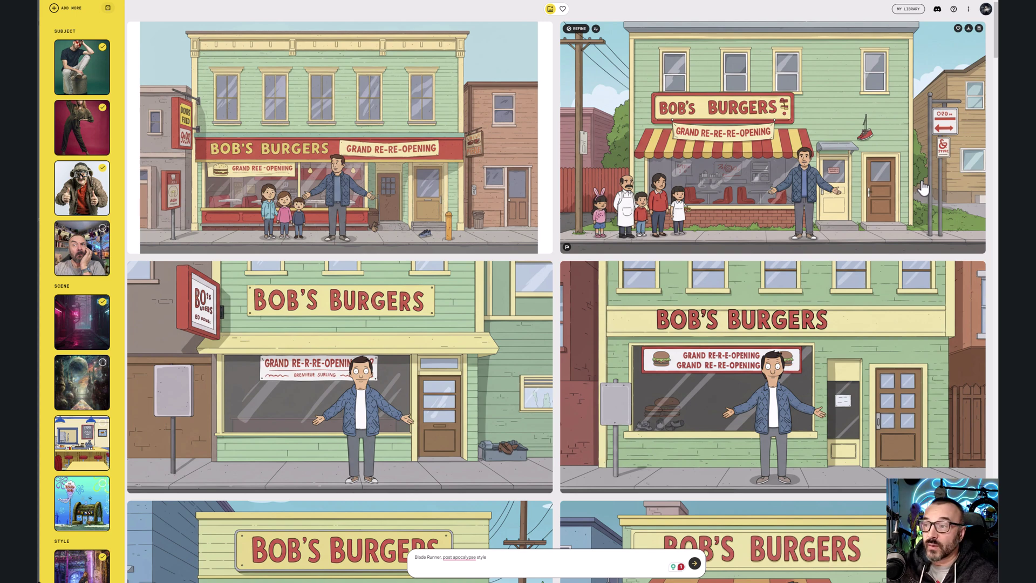
{"action": "left_click", "coordinate": [297, 190]}
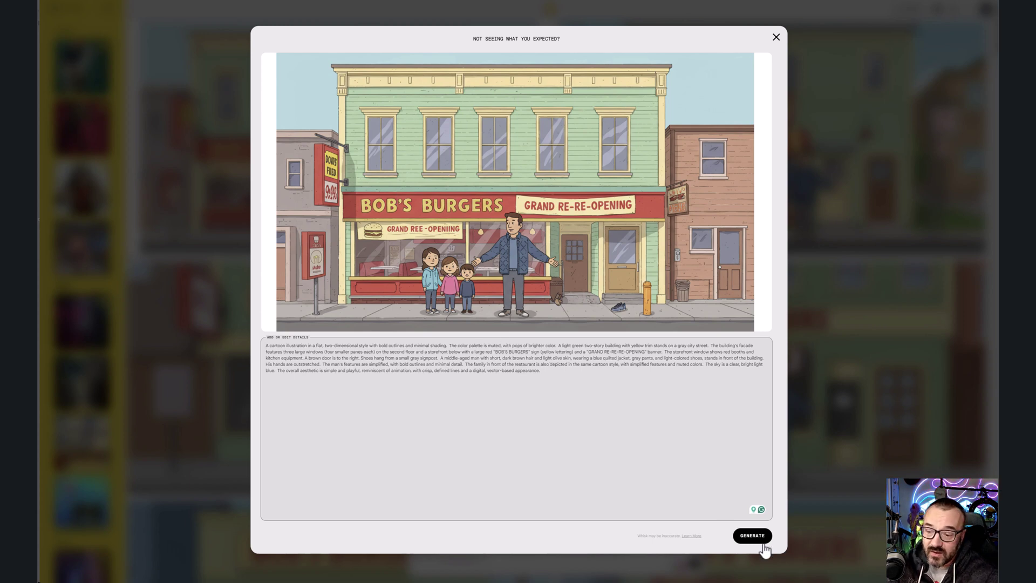
{"action": "left_click", "coordinate": [777, 38]}
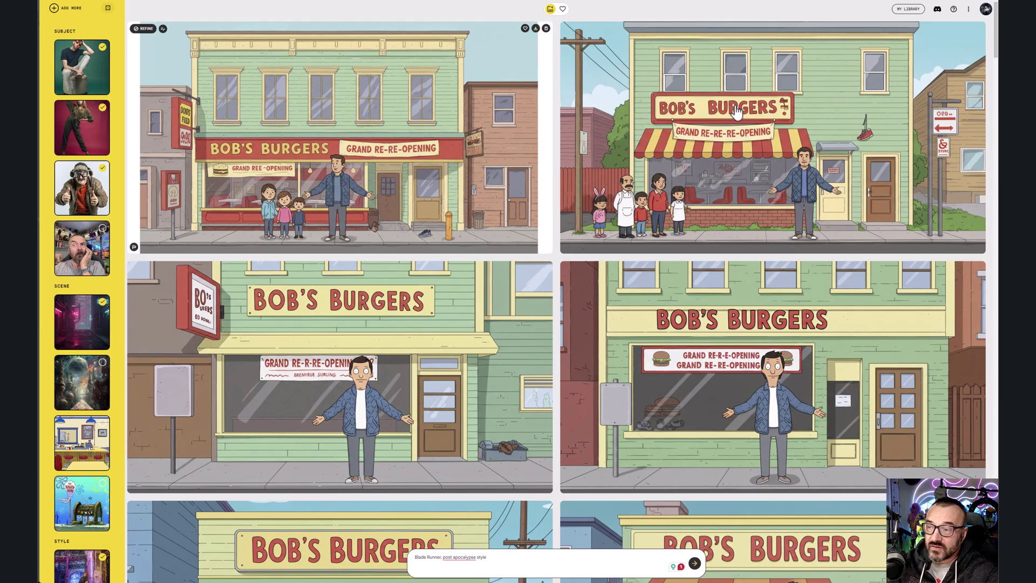
- Examine the editable description of the Bob's Burgers storefront image with the clean-shaven man and the grand re-opening banner
{"action": "scroll", "coordinate": [594, 178], "scroll_direction": "down", "scroll_amount": 3}
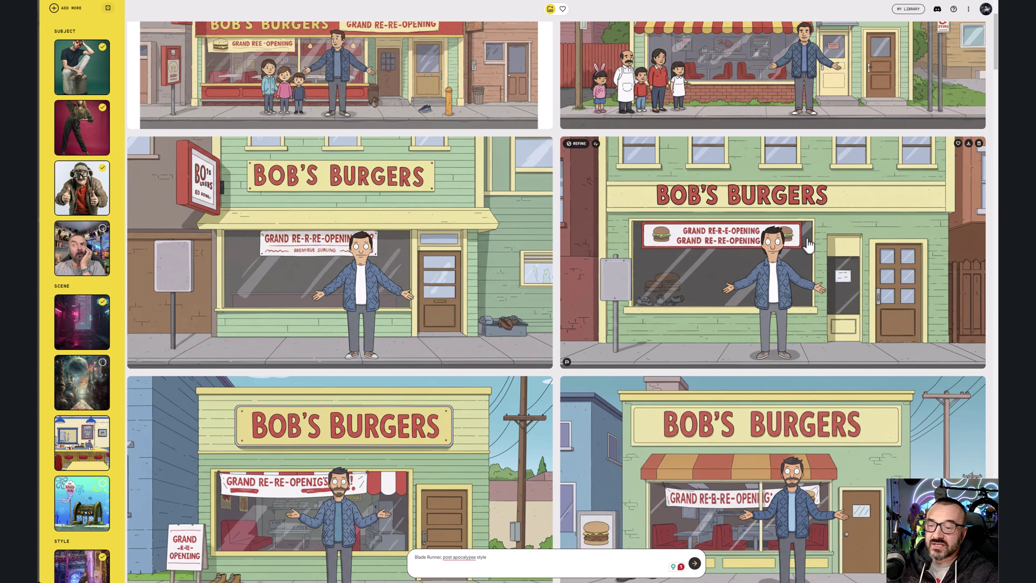
{"action": "left_click", "coordinate": [808, 245]}
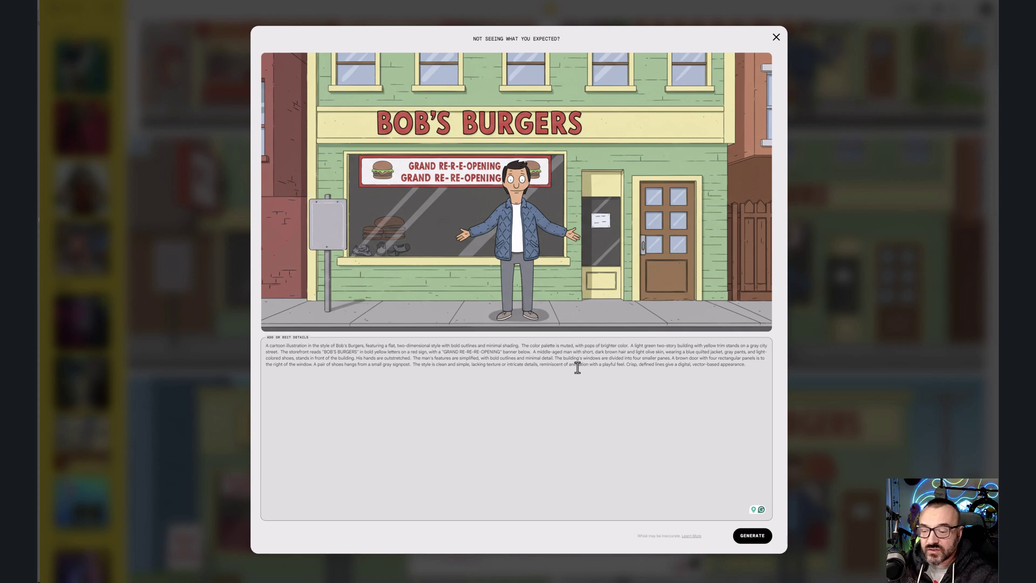
{"action": "left_click_drag", "start_coordinate": [755, 364], "coordinate": [275, 353]}
{"action": "left_click", "coordinate": [426, 409]}
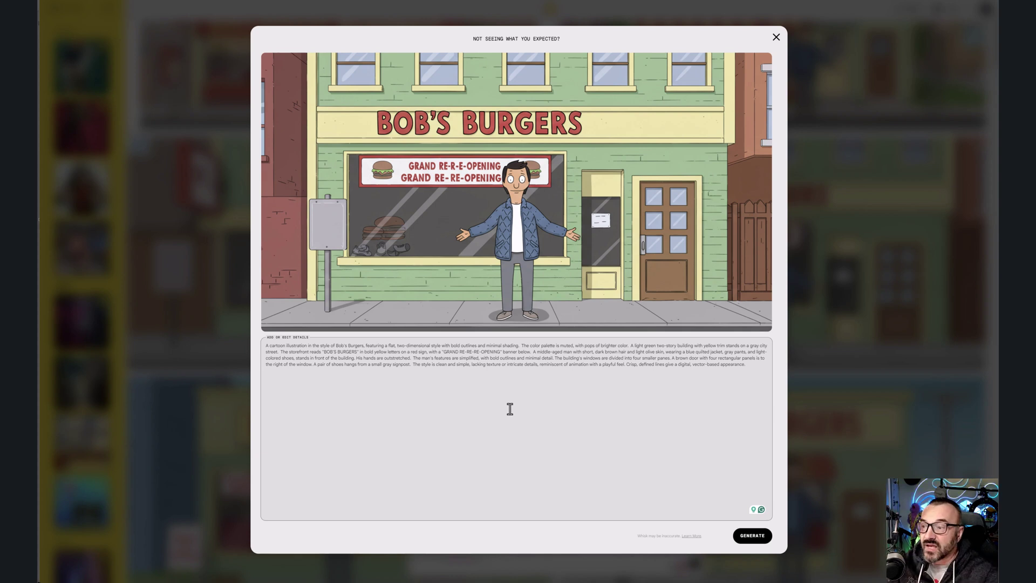
{"action": "left_click", "coordinate": [776, 38]}
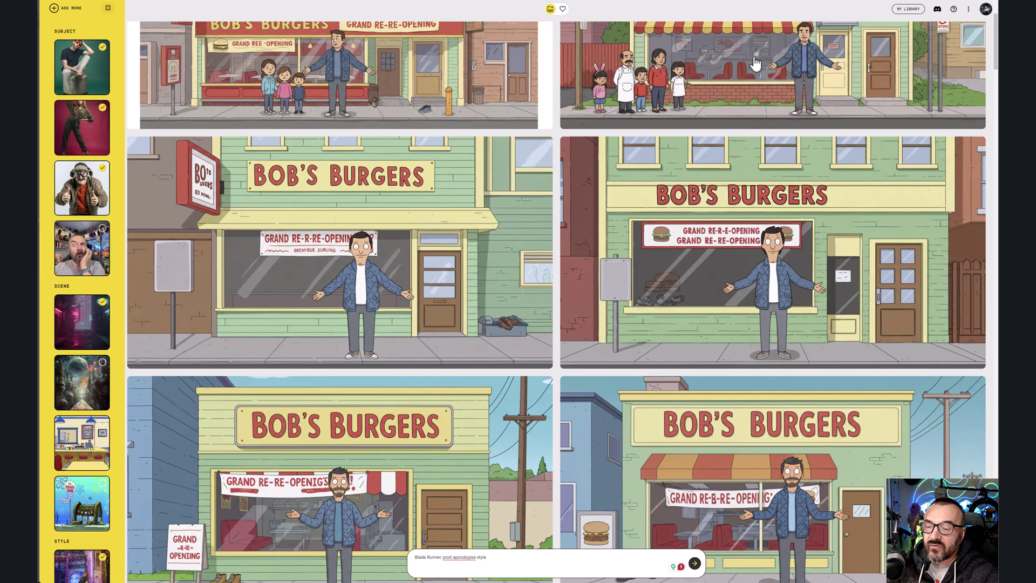
- Browse the remaining Bob's Burgers storefront images and review the description of the bearded man's image with the striped awning
{"action": "scroll", "coordinate": [513, 195], "scroll_direction": "down", "scroll_amount": 1}
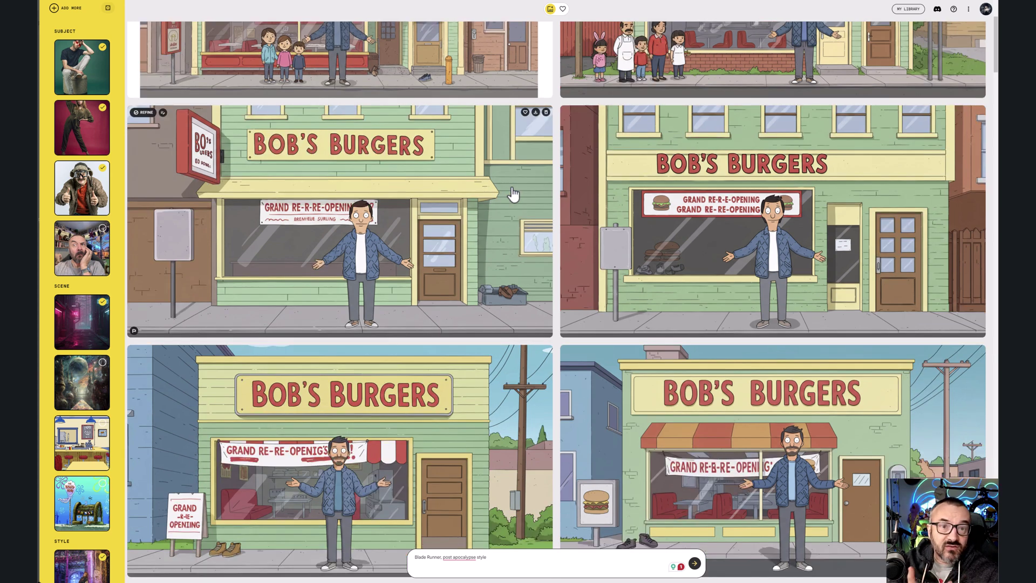
{"action": "scroll", "coordinate": [513, 194], "scroll_direction": "down", "scroll_amount": 5}
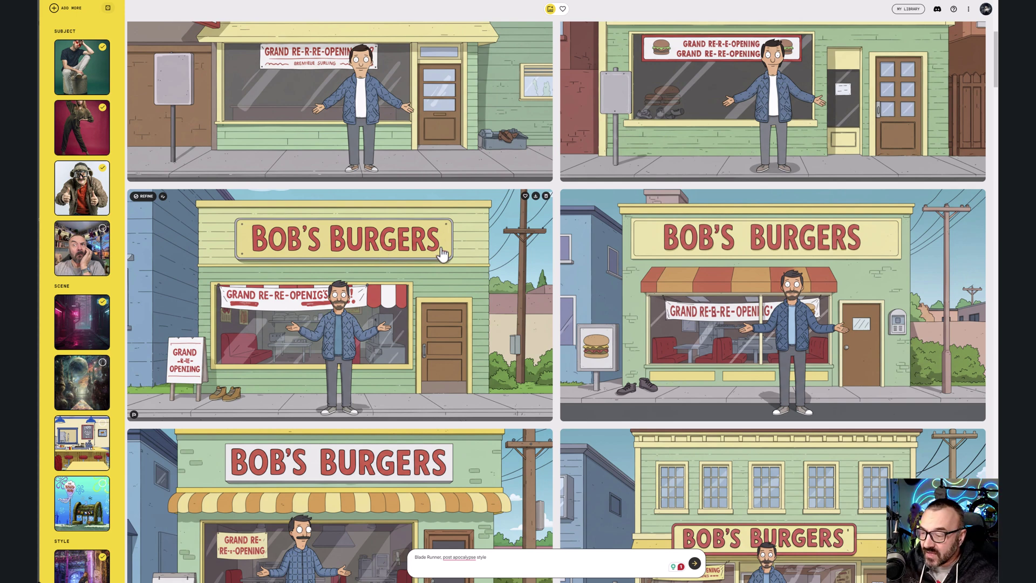
{"action": "scroll", "coordinate": [444, 254], "scroll_direction": "down", "scroll_amount": 3}
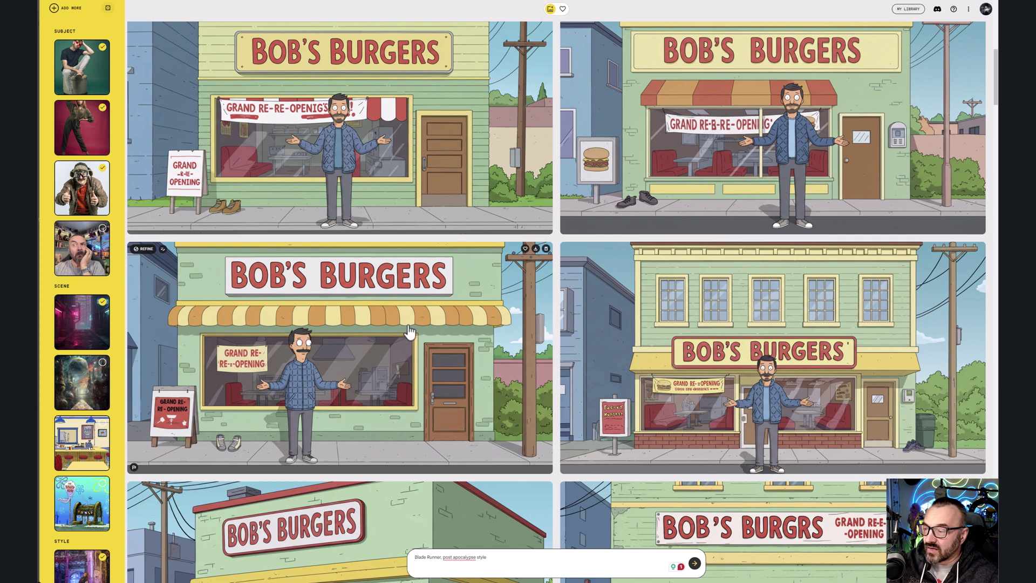
{"action": "scroll", "coordinate": [407, 331], "scroll_direction": "down", "scroll_amount": 3}
{"action": "scroll", "coordinate": [645, 334], "scroll_direction": "down", "scroll_amount": 2}
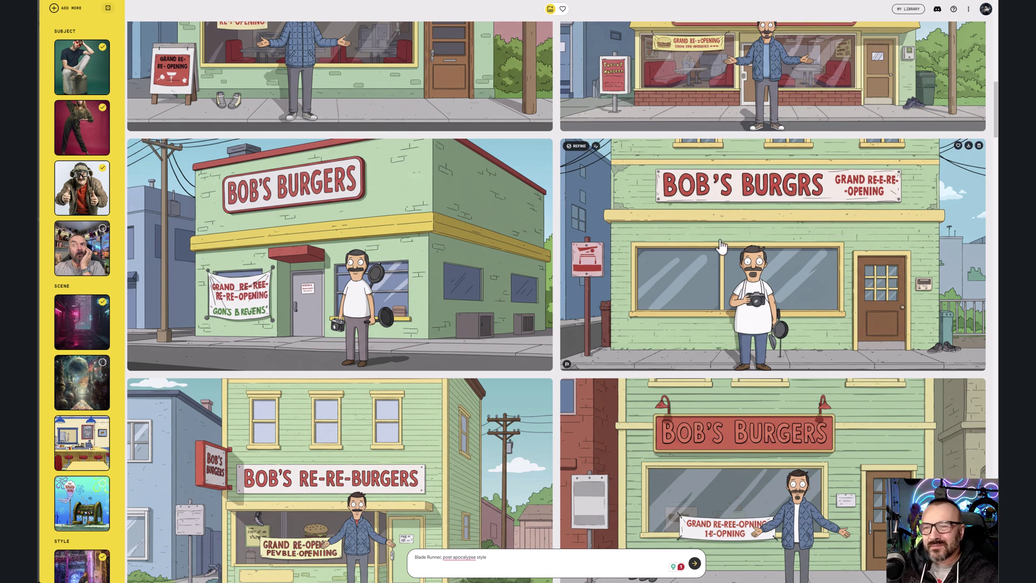
{"action": "scroll", "coordinate": [721, 246], "scroll_direction": "up", "scroll_amount": 3}
{"action": "scroll", "coordinate": [776, 189], "scroll_direction": "up", "scroll_amount": 2}
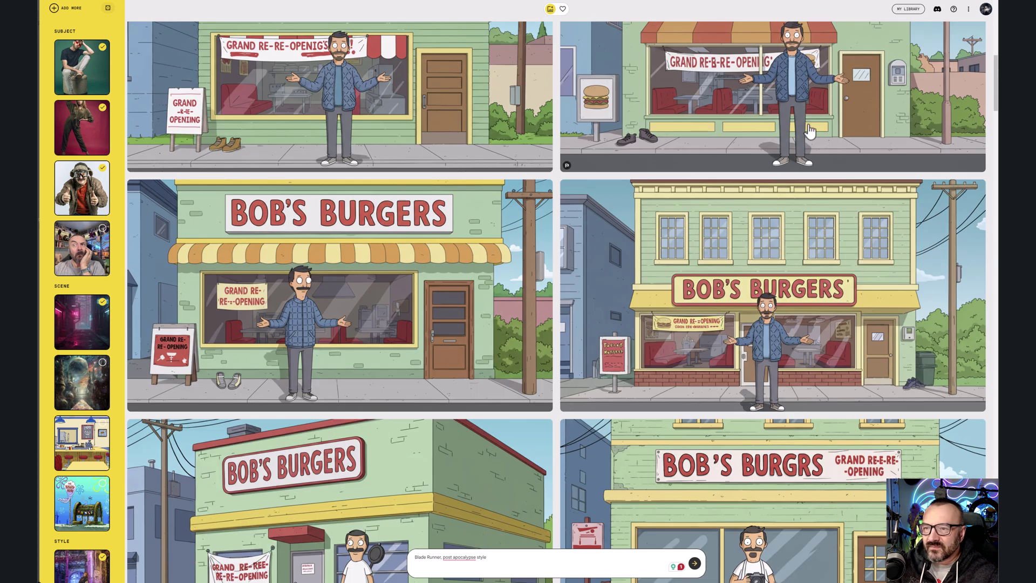
{"action": "scroll", "coordinate": [772, 190], "scroll_direction": "up", "scroll_amount": 1}
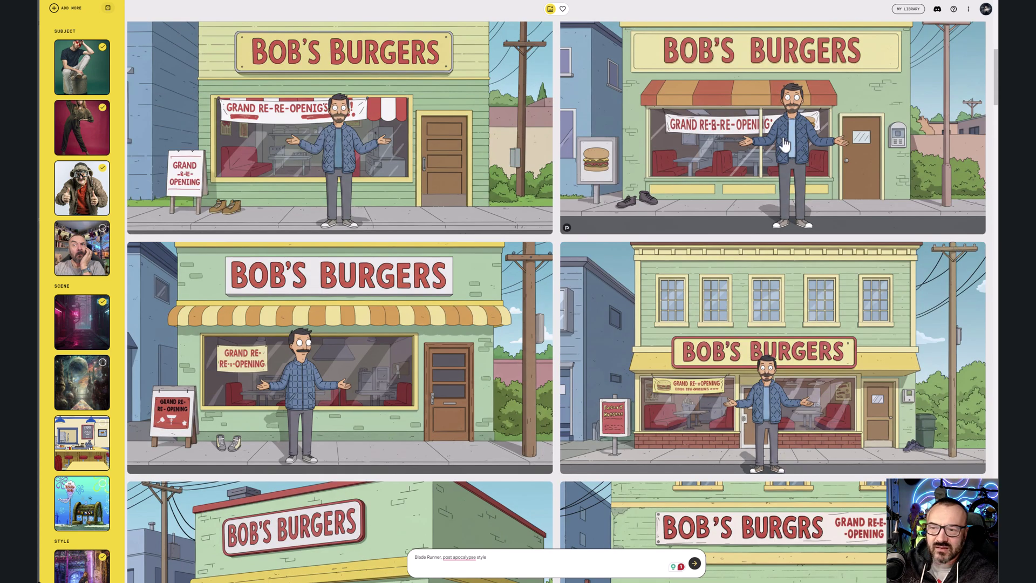
{"action": "left_click", "coordinate": [799, 113]}
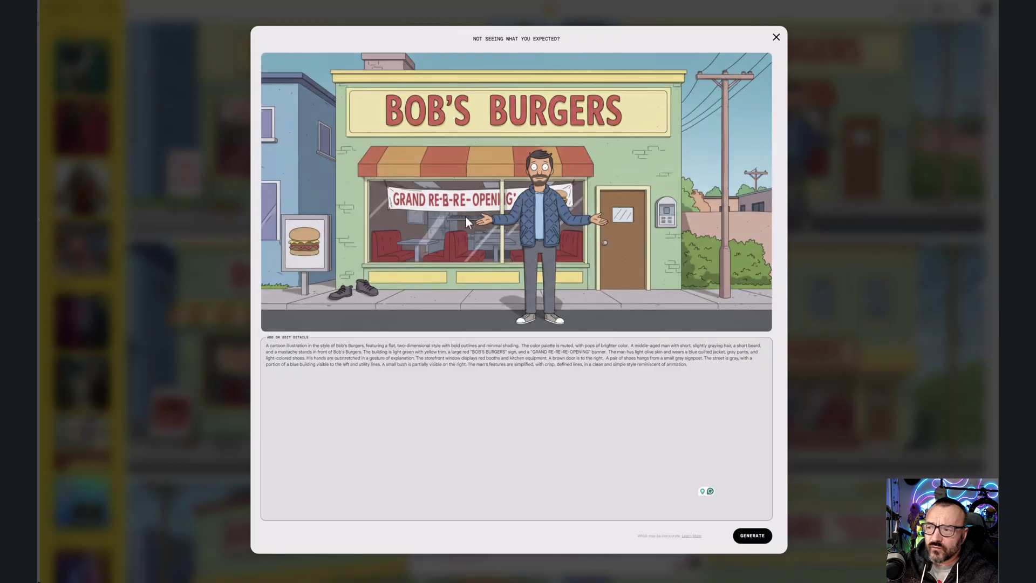
{"action": "left_click", "coordinate": [776, 37]}
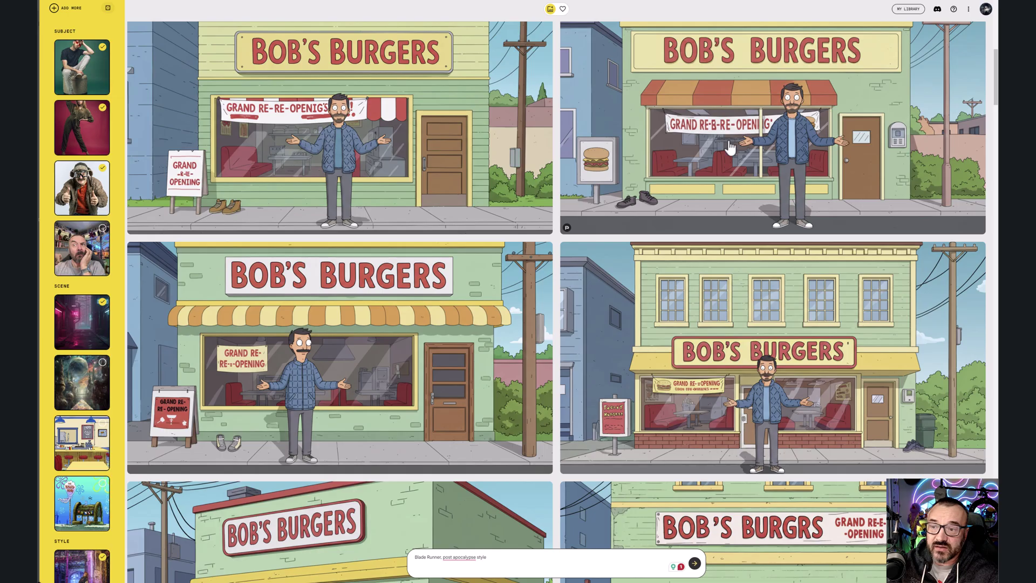
- View the refine page of the bearded man's striped-awning storefront image, and return to the gallery without adding details
{"action": "scroll", "coordinate": [603, 89], "scroll_direction": "up", "scroll_amount": 2}
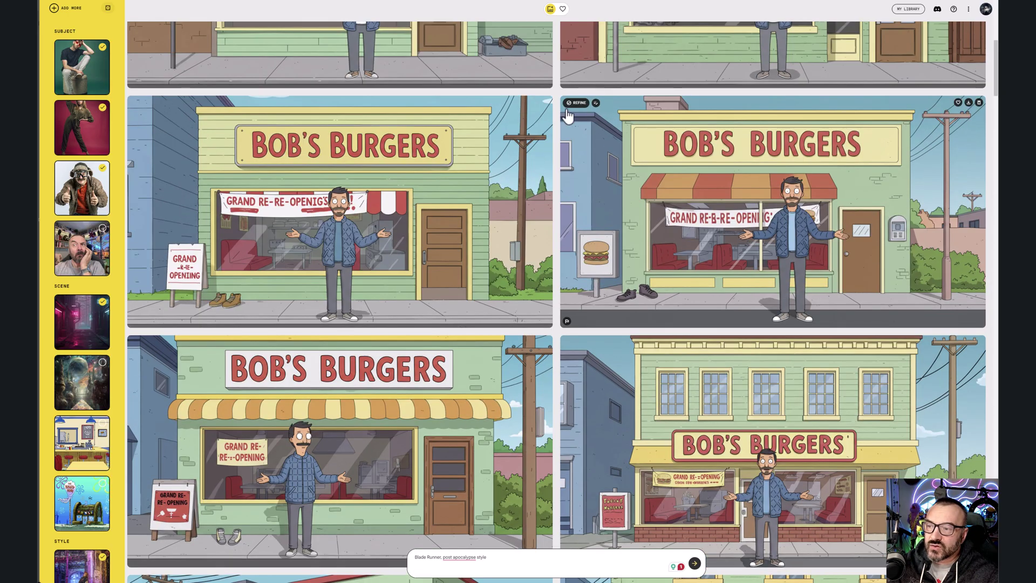
{"action": "left_click", "coordinate": [572, 111]}
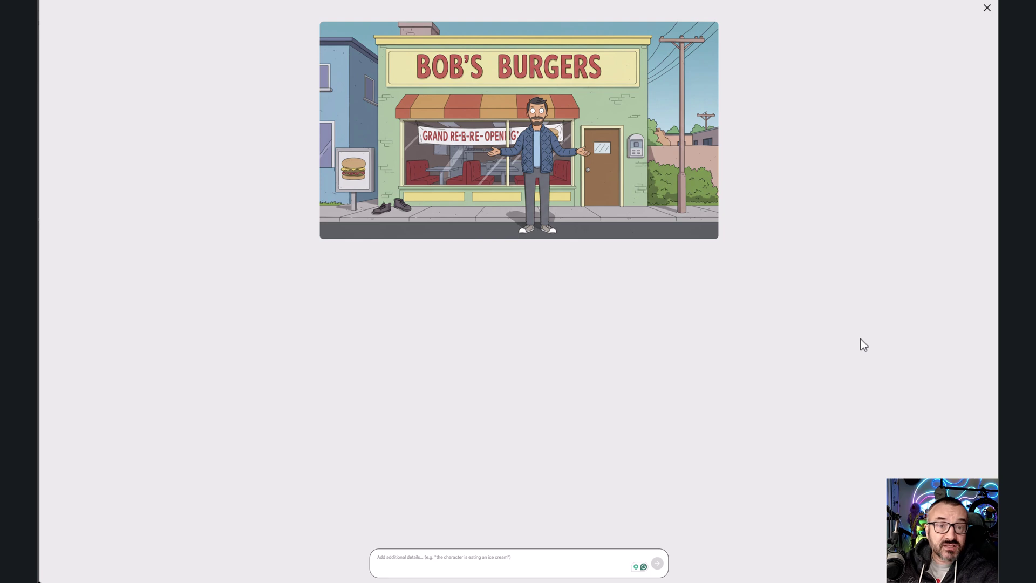
{"action": "left_click", "coordinate": [408, 556]}
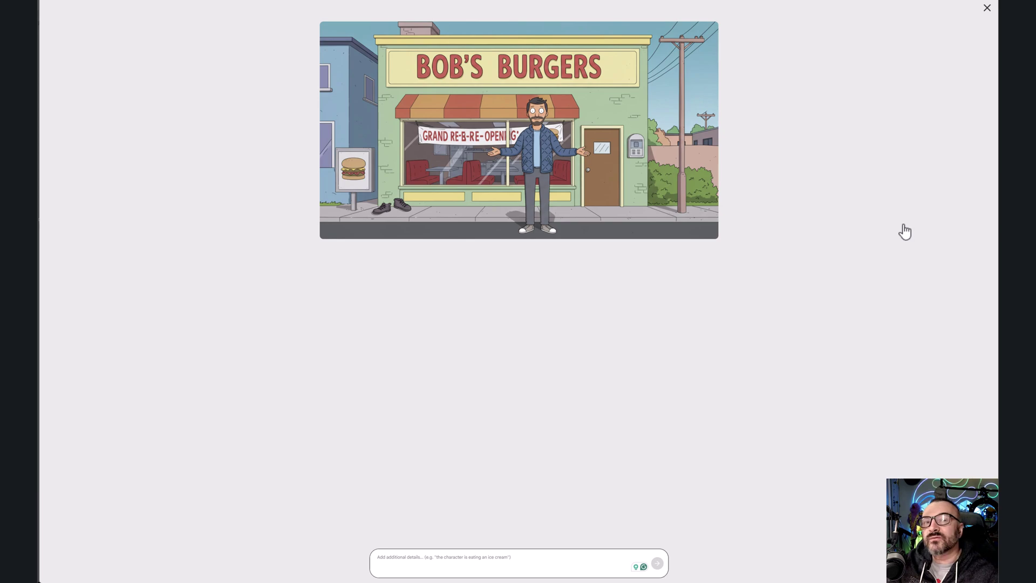
{"action": "key", "text": "Escape"}
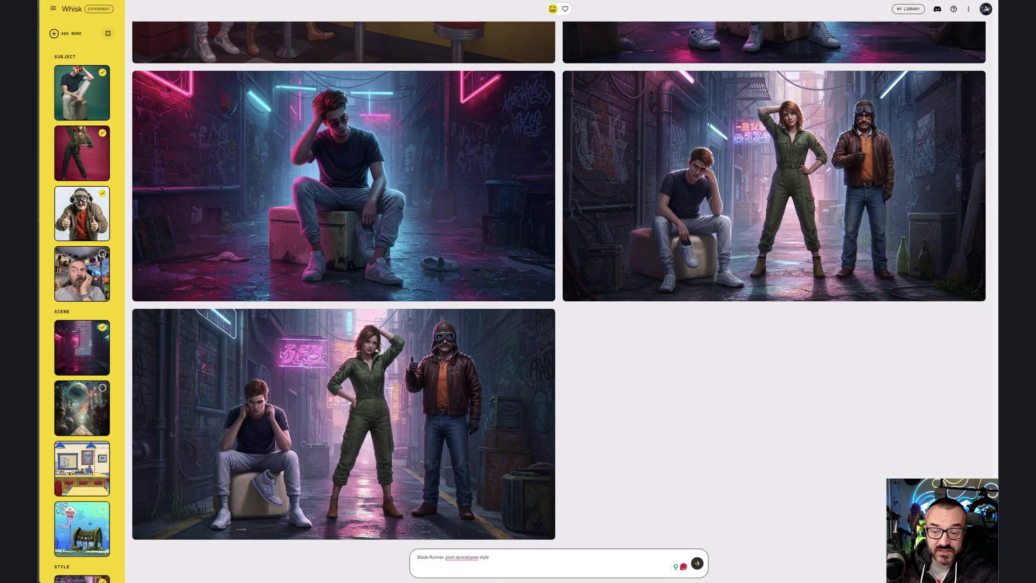
- Examine the earlier generated results, from the gray-haired woman's cartoon spaceship scenes to the neon alley images with the umbrella woman
{"action": "scroll", "coordinate": [989, 230], "scroll_direction": "up", "scroll_amount": 15}
{"action": "scroll", "coordinate": [989, 230], "scroll_direction": "down", "scroll_amount": 8}
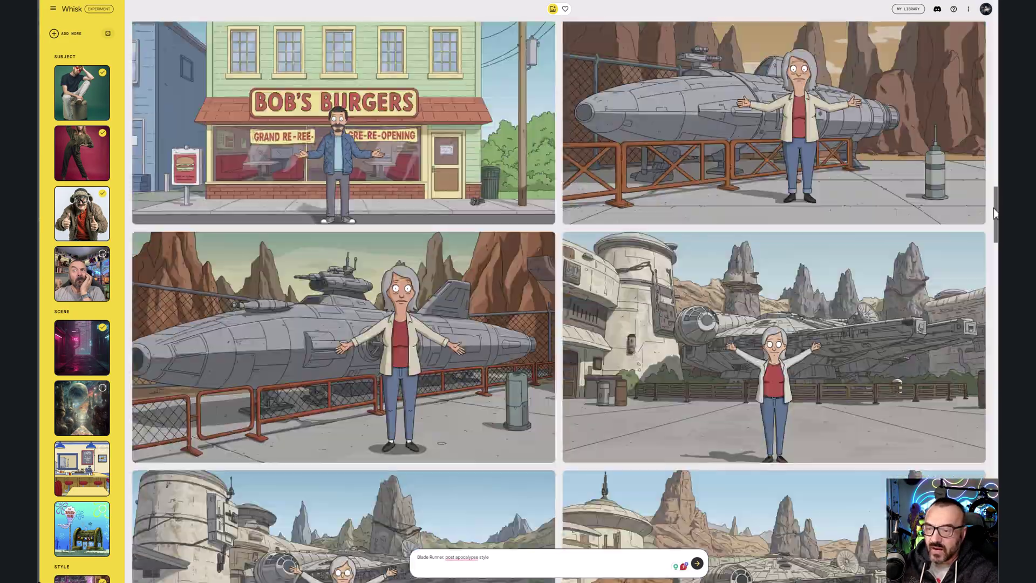
{"action": "scroll", "coordinate": [989, 230], "scroll_direction": "up", "scroll_amount": 6}
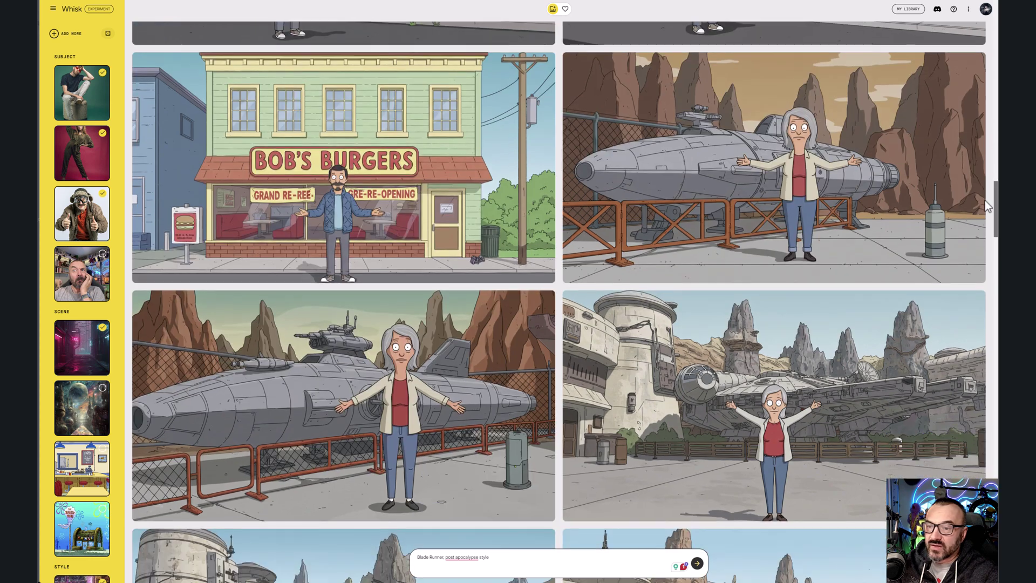
{"action": "scroll", "coordinate": [702, 313], "scroll_direction": "up", "scroll_amount": 1}
{"action": "scroll", "coordinate": [771, 298], "scroll_direction": "down", "scroll_amount": 4}
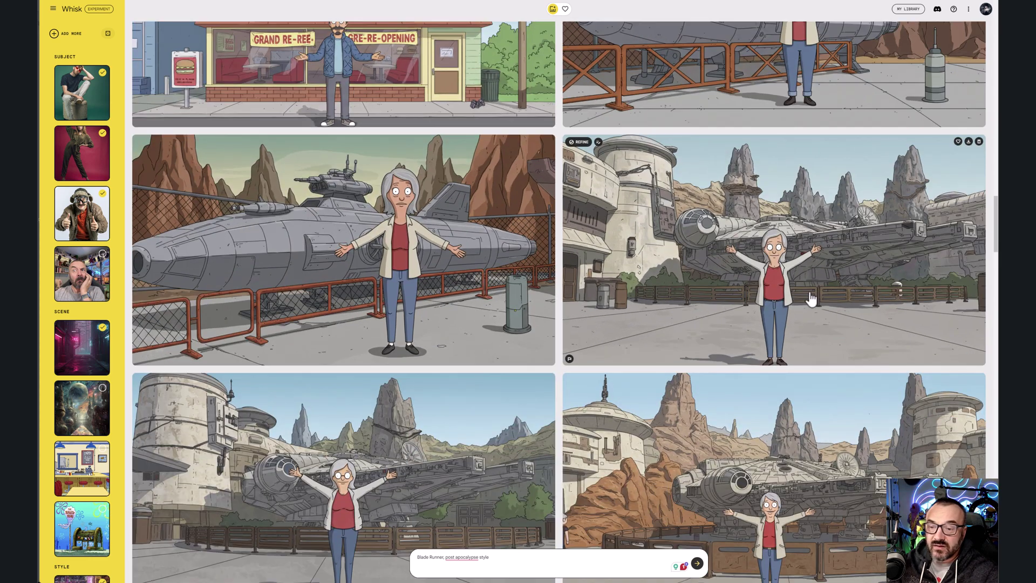
{"action": "scroll", "coordinate": [811, 298], "scroll_direction": "down", "scroll_amount": 1}
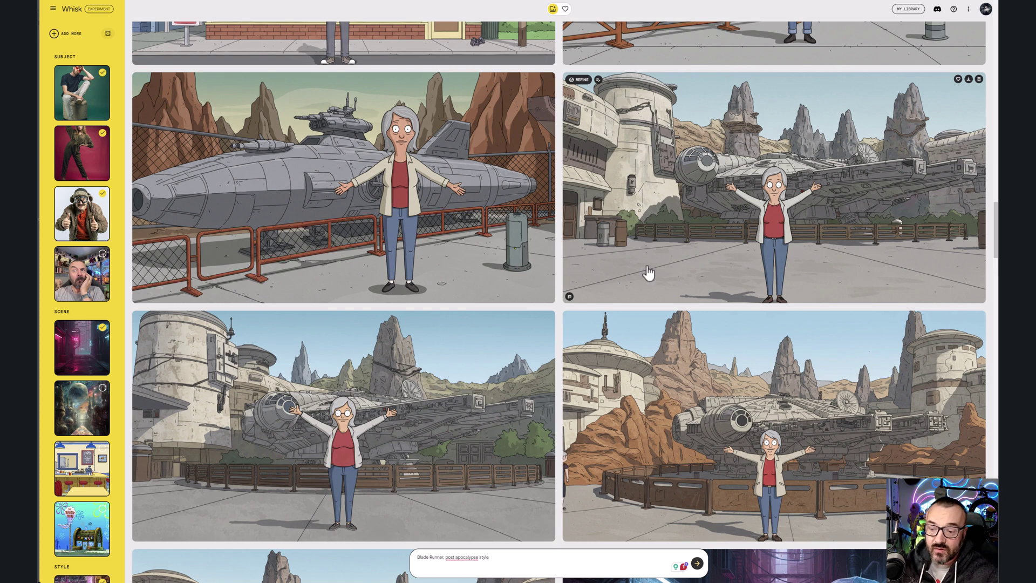
{"action": "scroll", "coordinate": [650, 275], "scroll_direction": "down", "scroll_amount": 3}
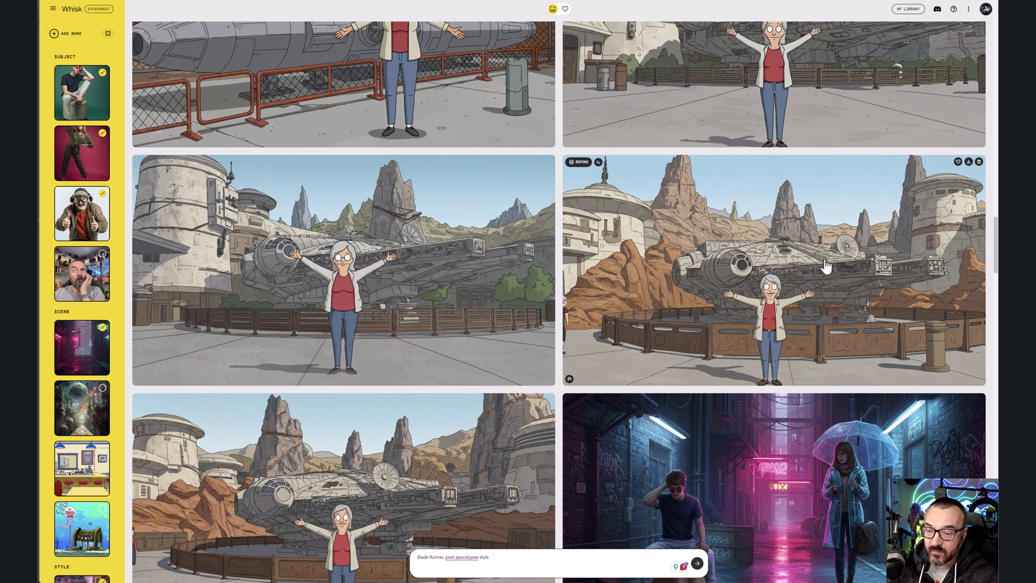
{"action": "scroll", "coordinate": [826, 266], "scroll_direction": "down", "scroll_amount": 6}
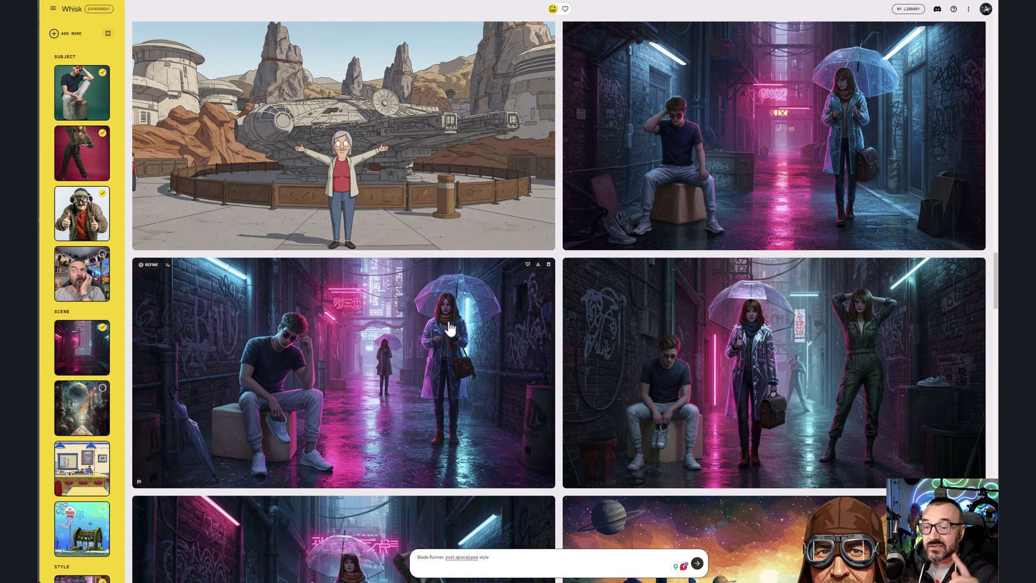
- Deselect the neon alley scene and view the initial image in its version history
{"action": "left_click", "coordinate": [81, 348]}
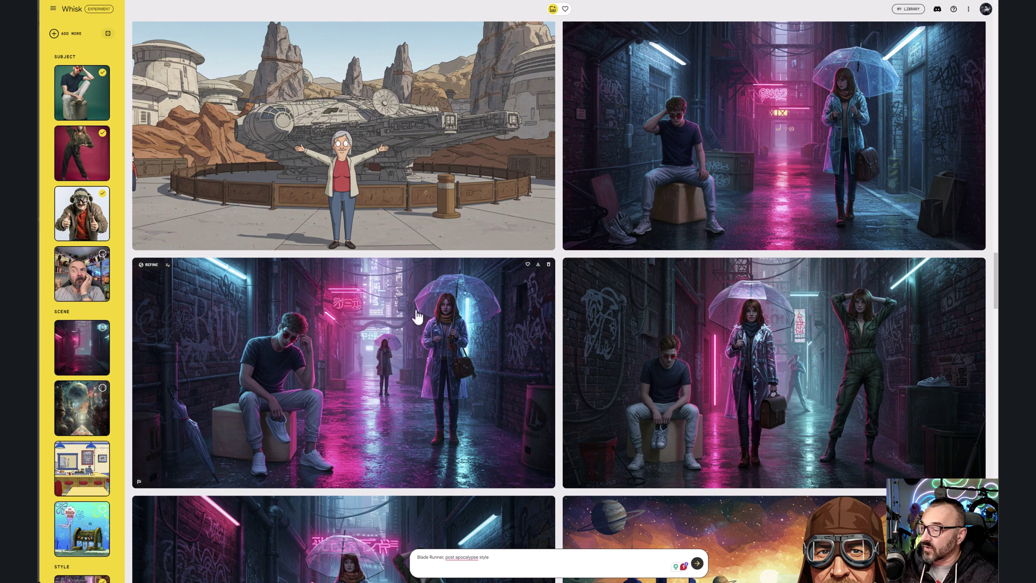
{"action": "left_click", "coordinate": [63, 372]}
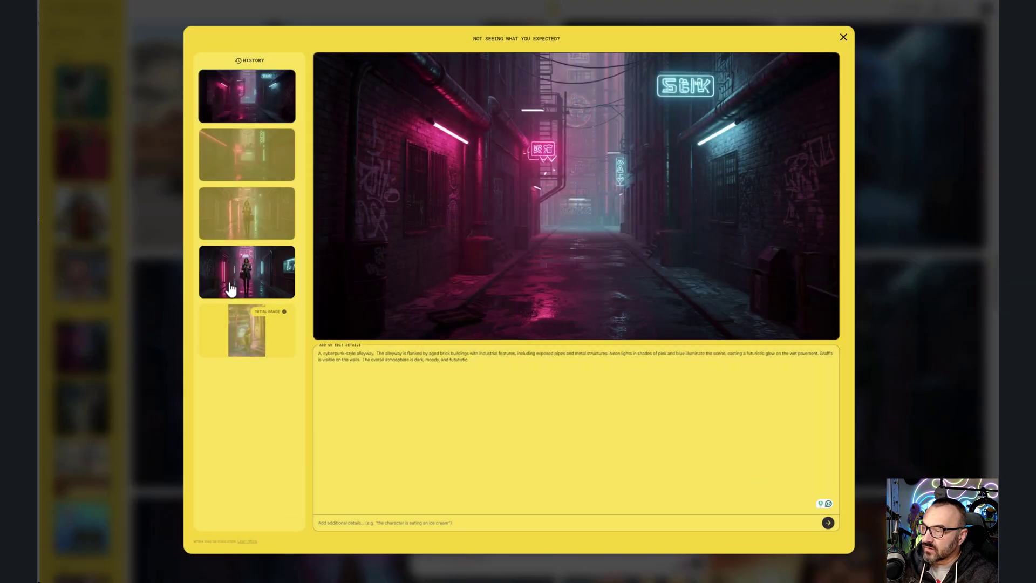
{"action": "left_click", "coordinate": [240, 335]}
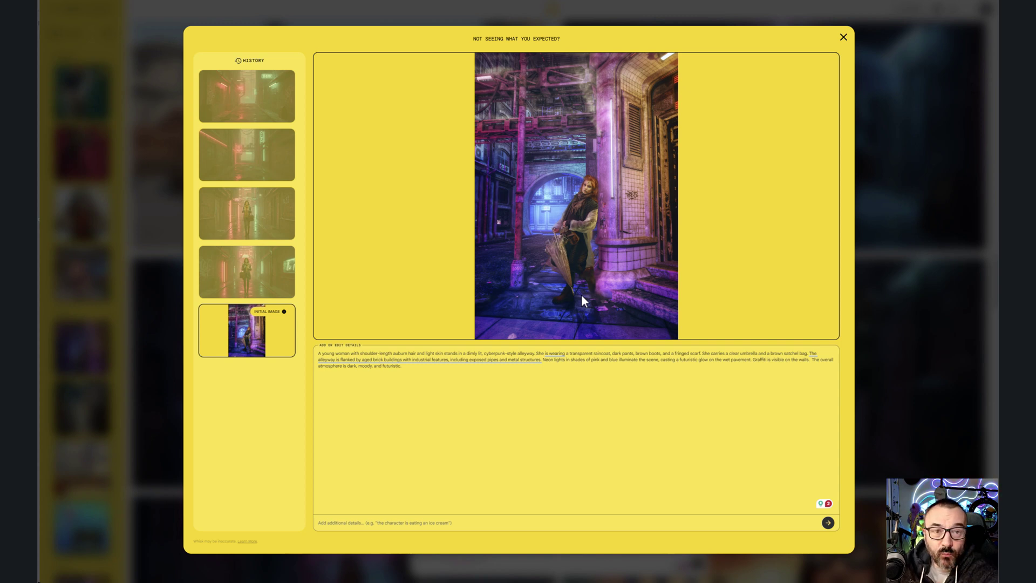
- Switch the alley scene to the history version showing the woman under the clear umbrella, and return to the gallery
{"action": "left_click", "coordinate": [256, 273]}
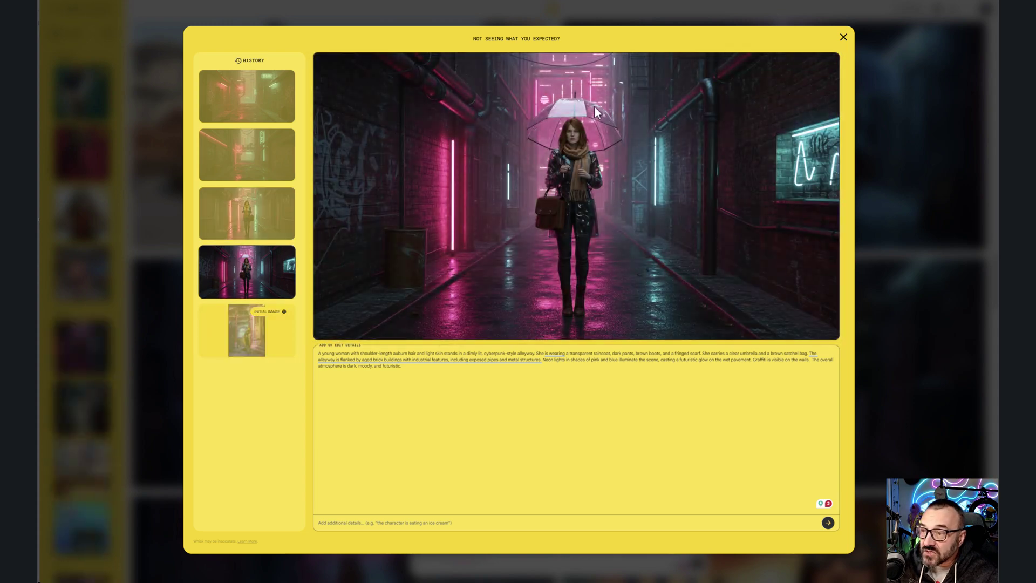
{"action": "left_click", "coordinate": [247, 162]}
{"action": "left_click", "coordinate": [251, 285]}
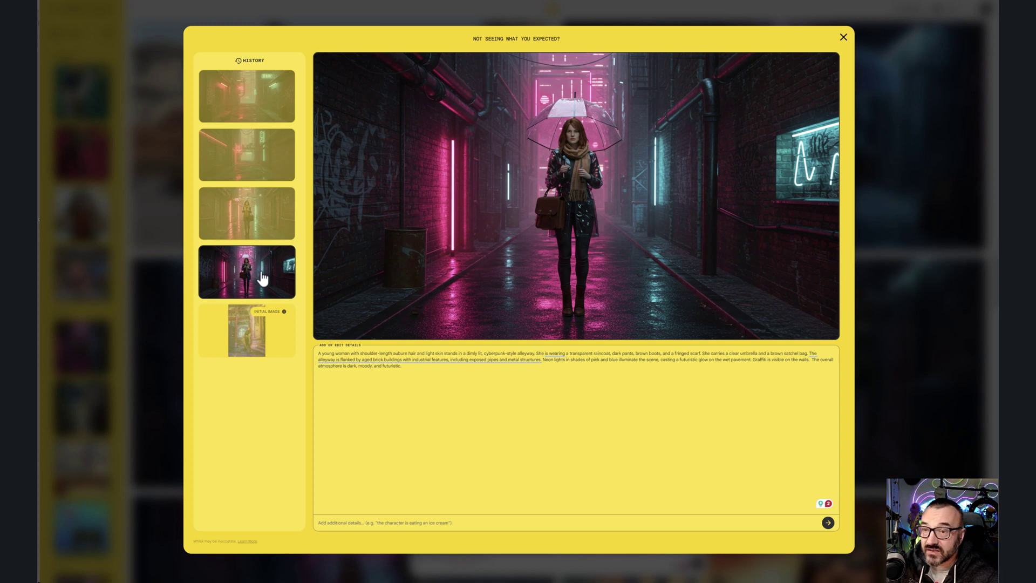
{"action": "left_click", "coordinate": [841, 38]}
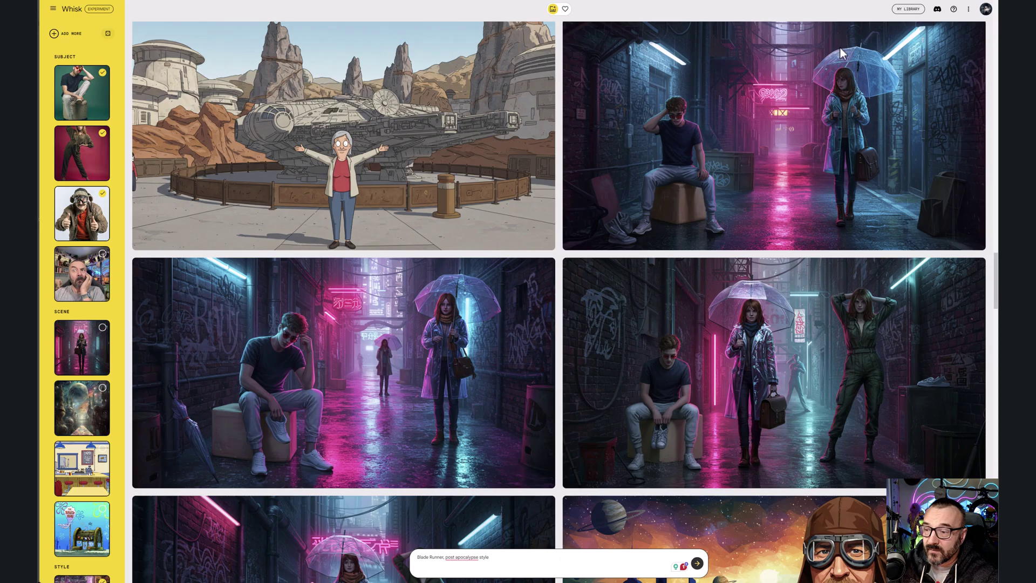
- Examine the generated results from the neon alley groups through the aviator's space-city portraits to the Krusty Krab images
{"action": "scroll", "coordinate": [609, 318], "scroll_direction": "down", "scroll_amount": 2}
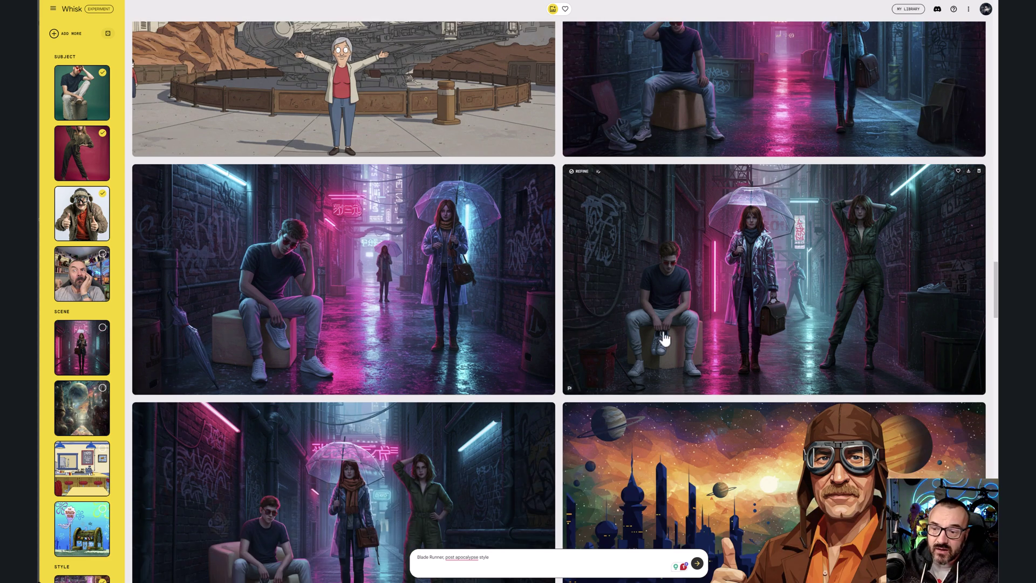
{"action": "scroll", "coordinate": [819, 318], "scroll_direction": "down", "scroll_amount": 4}
{"action": "scroll", "coordinate": [820, 318], "scroll_direction": "down", "scroll_amount": 3}
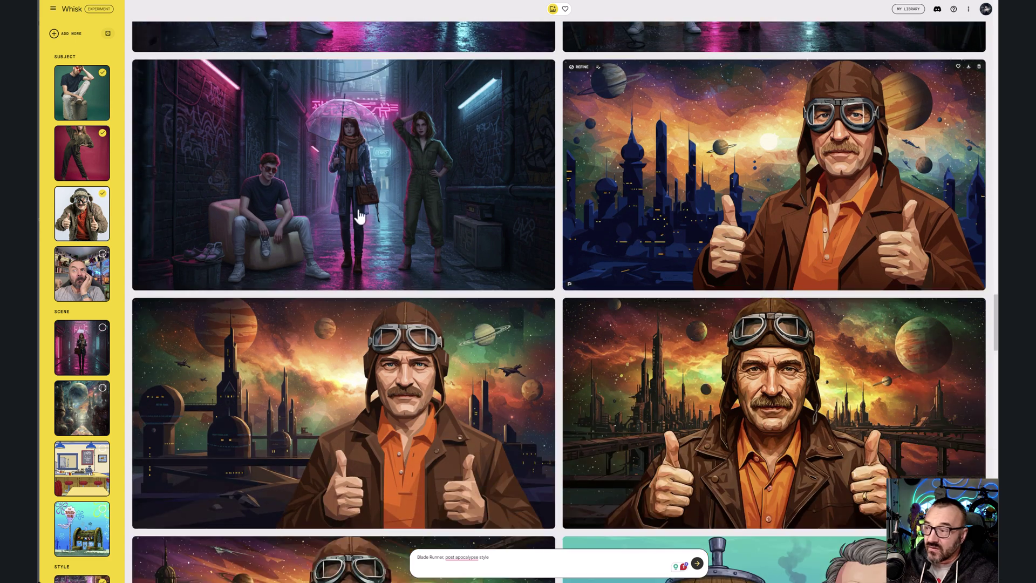
{"action": "scroll", "coordinate": [810, 205], "scroll_direction": "down", "scroll_amount": 1}
{"action": "scroll", "coordinate": [804, 192], "scroll_direction": "up", "scroll_amount": 1}
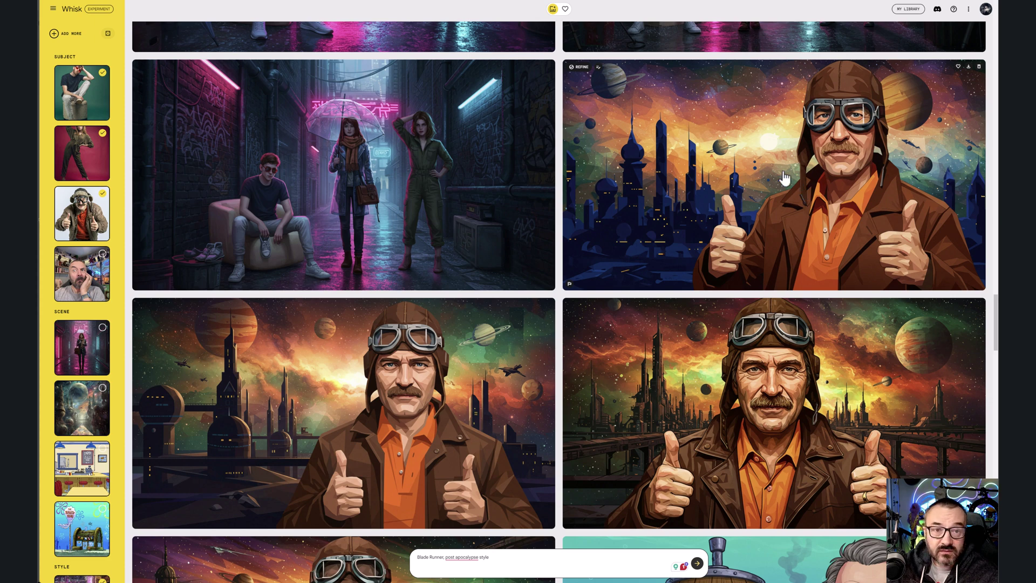
{"action": "scroll", "coordinate": [784, 178], "scroll_direction": "down", "scroll_amount": 1}
{"action": "scroll", "coordinate": [782, 182], "scroll_direction": "up", "scroll_amount": 1}
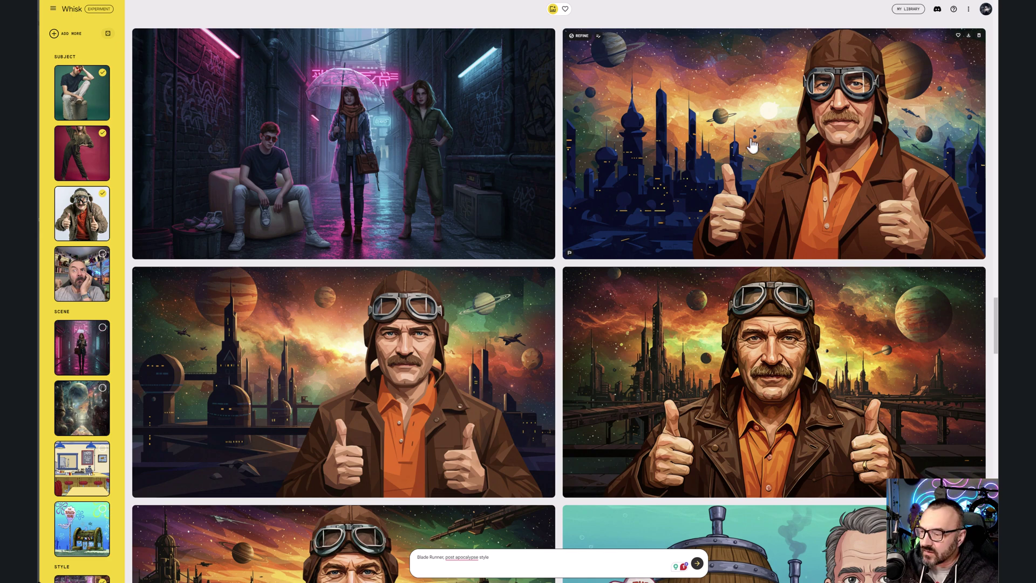
{"action": "scroll", "coordinate": [781, 182], "scroll_direction": "down", "scroll_amount": 6}
{"action": "scroll", "coordinate": [745, 225], "scroll_direction": "down", "scroll_amount": 2}
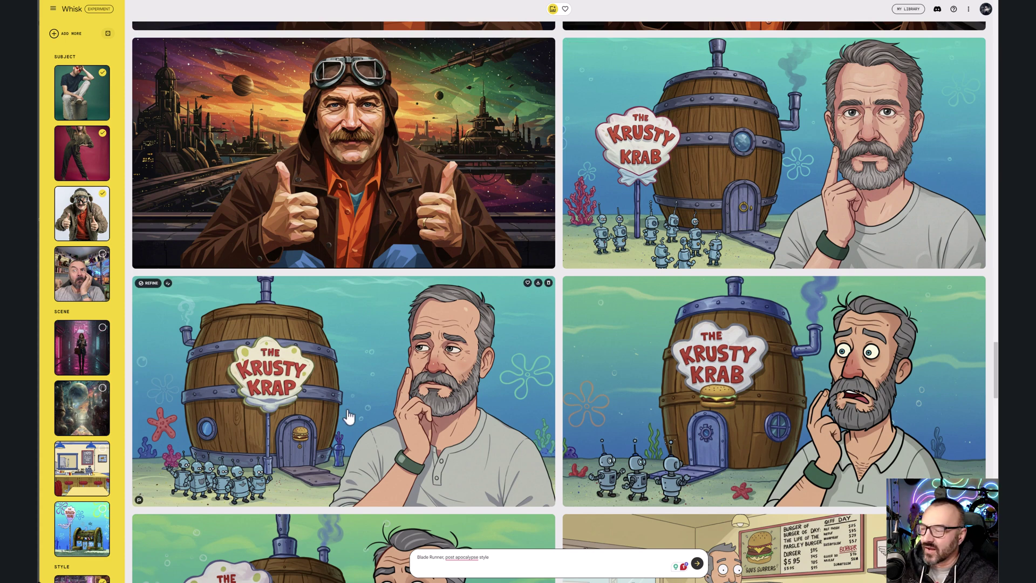
- Review the description of the image whose barrel building reads "The Krusty Krap", and return to the gallery
{"action": "left_click", "coordinate": [285, 402]}
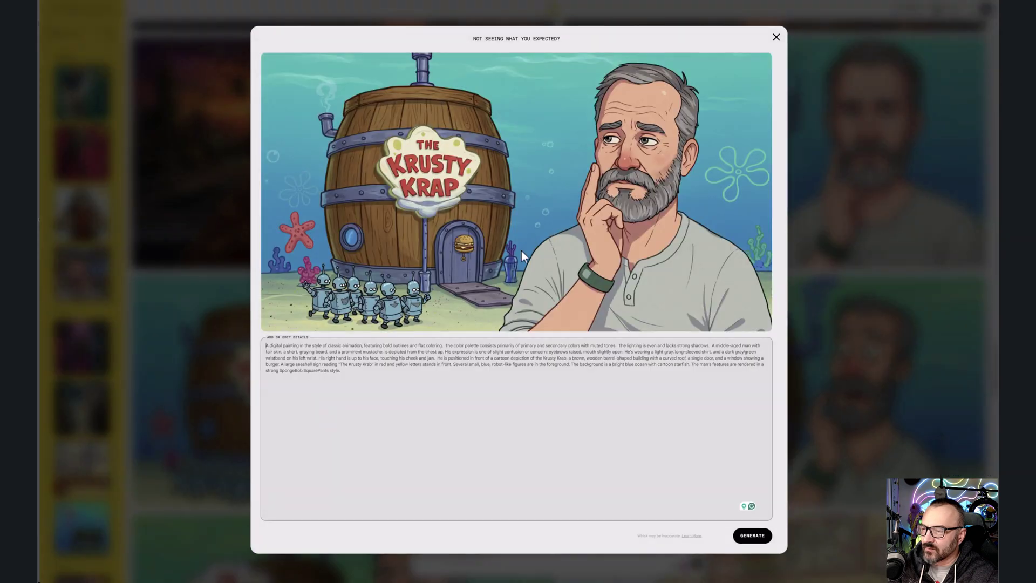
{"action": "left_click", "coordinate": [899, 186]}
{"action": "scroll", "coordinate": [677, 289], "scroll_direction": "down", "scroll_amount": 3}
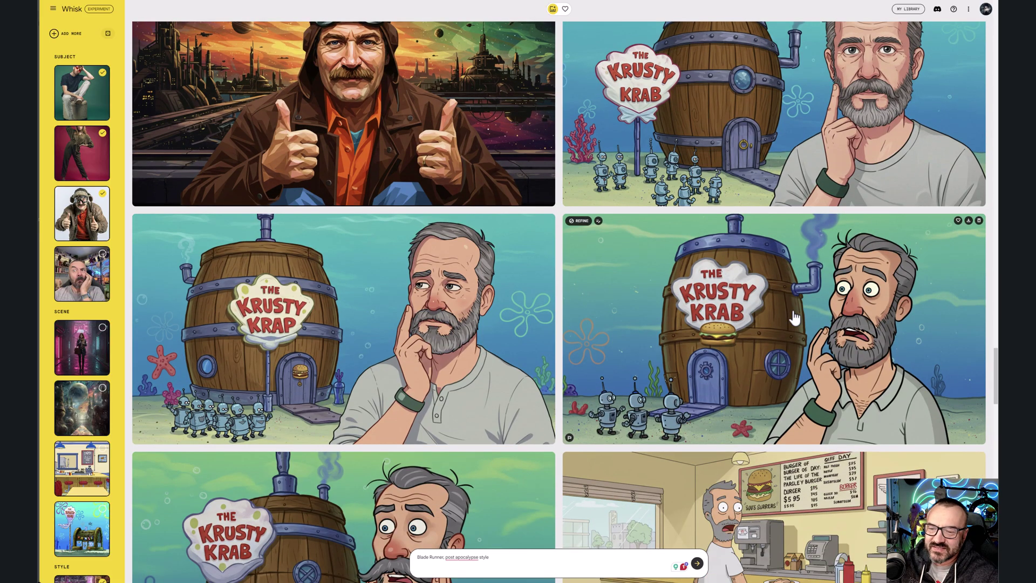
- Examine the older results, from the remaining Krusty Krab image to the burger diner scenes with two and four characters
{"action": "scroll", "coordinate": [859, 303], "scroll_direction": "down", "scroll_amount": 6}
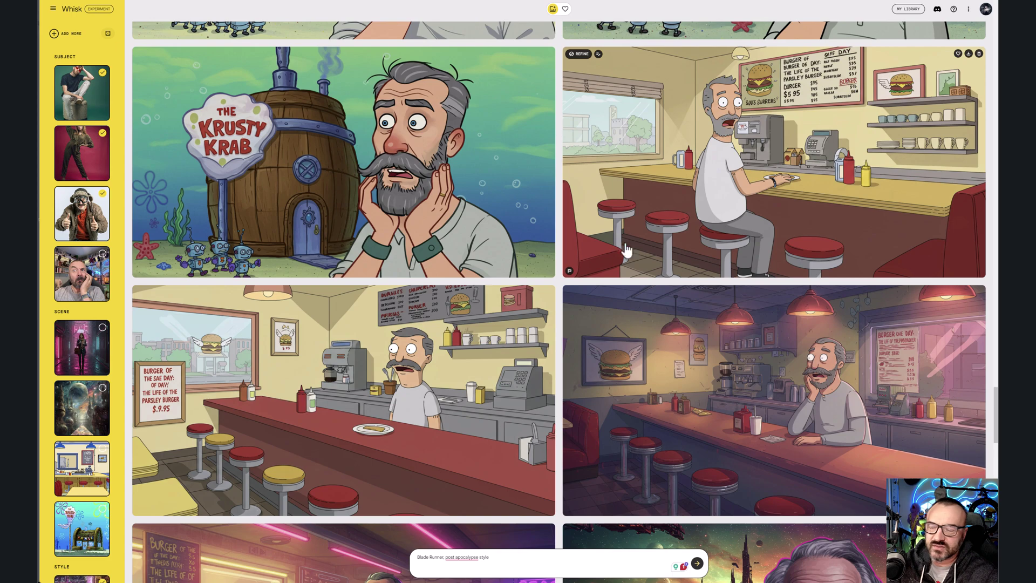
{"action": "scroll", "coordinate": [583, 272], "scroll_direction": "down", "scroll_amount": 1}
{"action": "scroll", "coordinate": [584, 273], "scroll_direction": "down", "scroll_amount": 1}
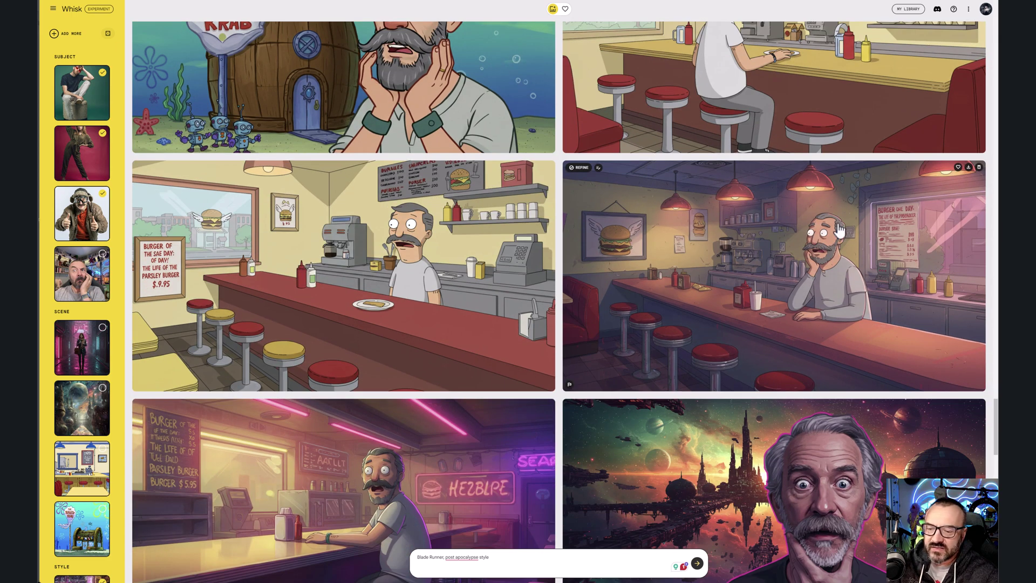
{"action": "scroll", "coordinate": [831, 232], "scroll_direction": "down", "scroll_amount": 4}
{"action": "scroll", "coordinate": [642, 300], "scroll_direction": "down", "scroll_amount": 3}
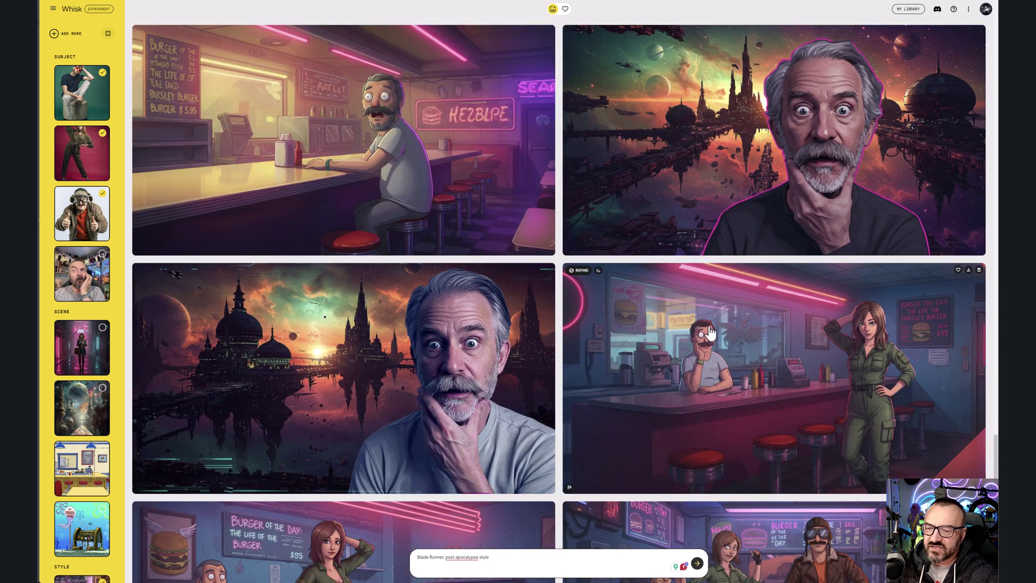
{"action": "scroll", "coordinate": [710, 334], "scroll_direction": "down", "scroll_amount": 2}
{"action": "scroll", "coordinate": [615, 317], "scroll_direction": "down", "scroll_amount": 4}
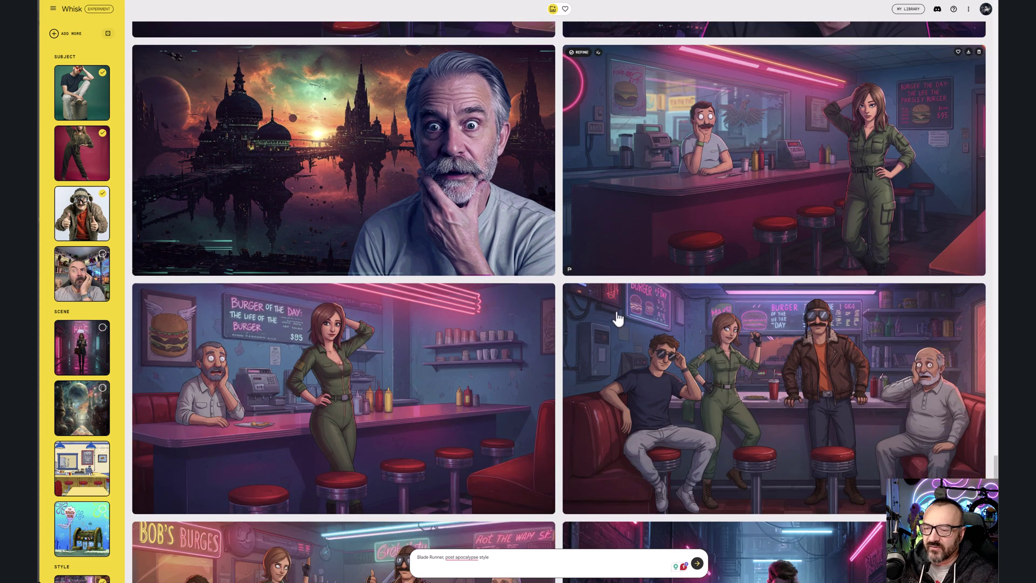
{"action": "scroll", "coordinate": [347, 296], "scroll_direction": "down", "scroll_amount": 2}
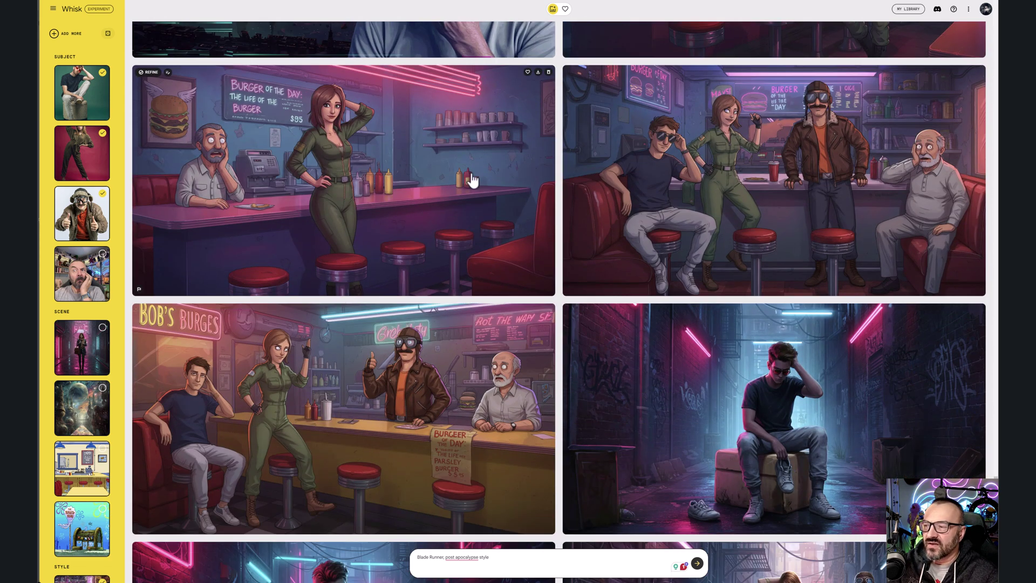
{"action": "scroll", "coordinate": [380, 389], "scroll_direction": "down", "scroll_amount": 1}
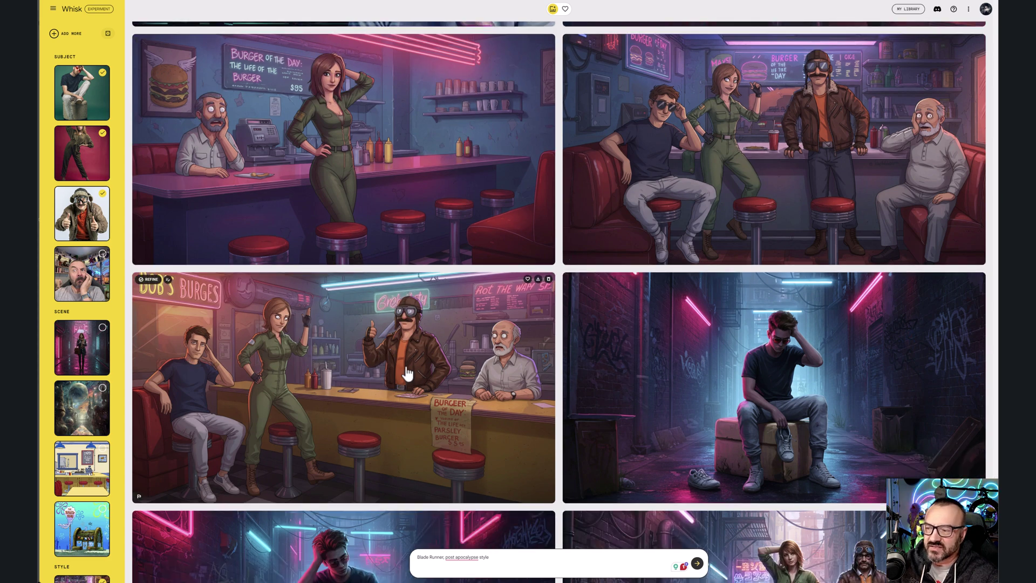
- Review the editable descriptions of the two four-character Bob's Burgers diner images without changing them
{"action": "left_click", "coordinate": [723, 132]}
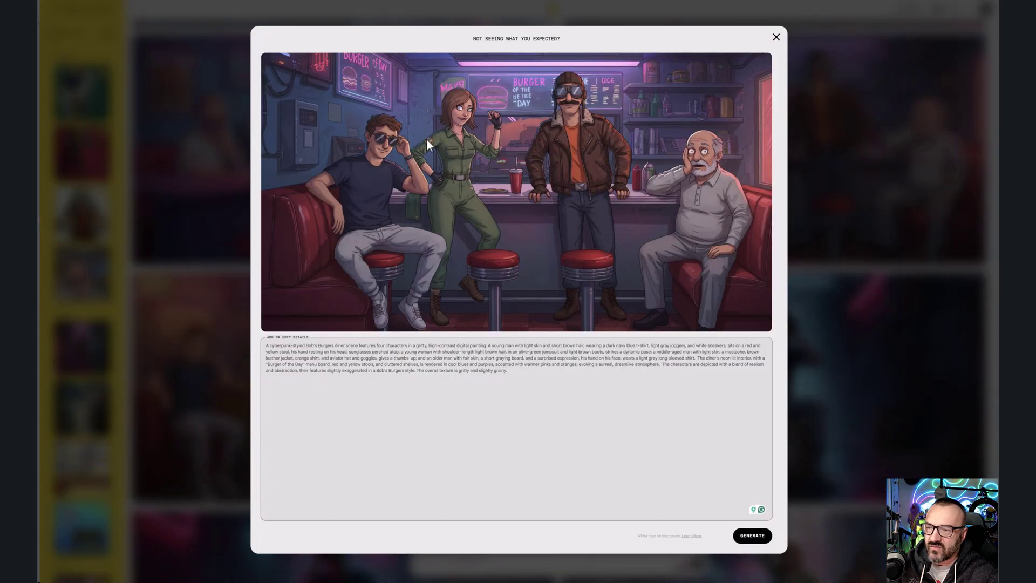
{"action": "left_click", "coordinate": [776, 37]}
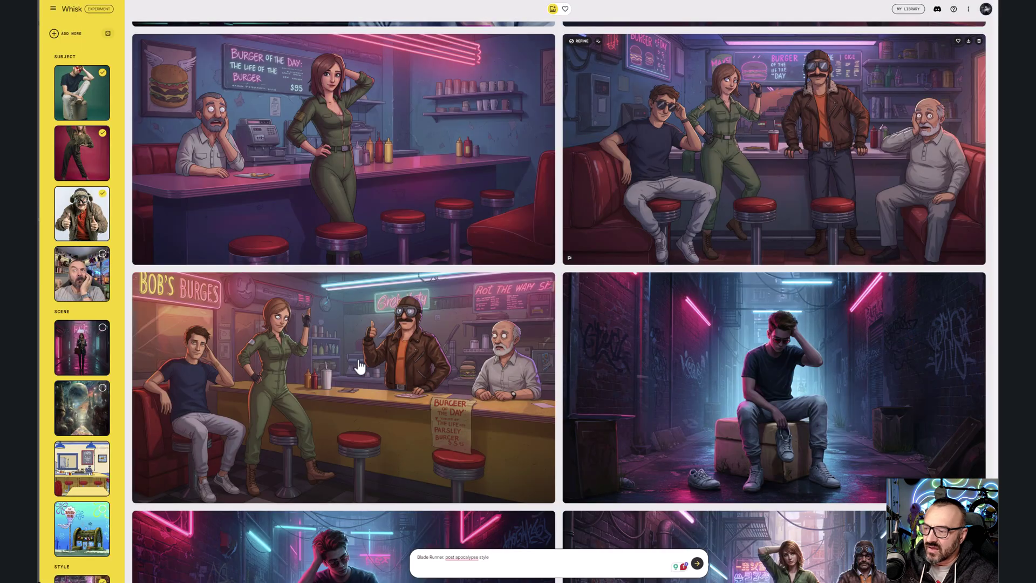
{"action": "left_click", "coordinate": [403, 364]}
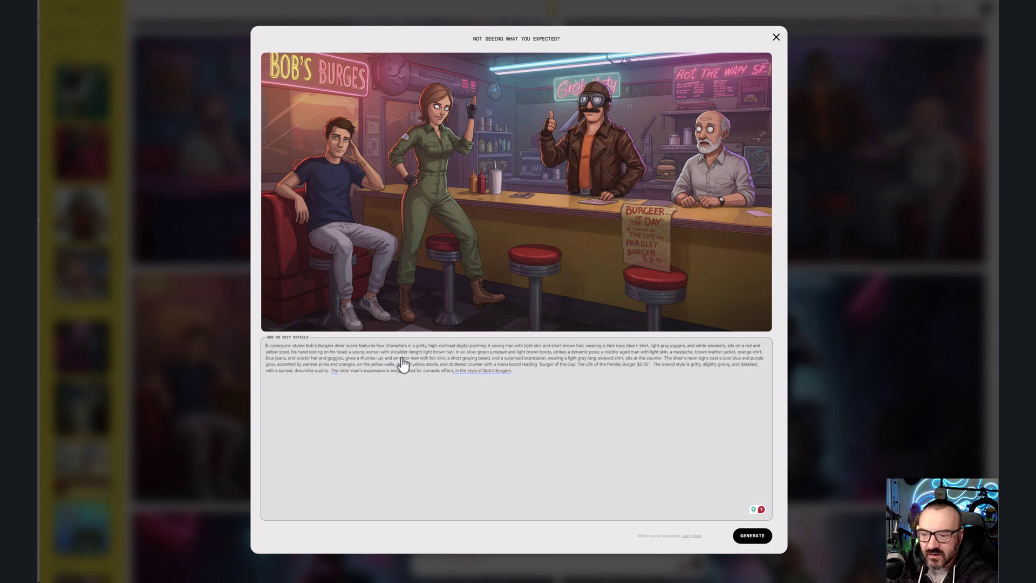
{"action": "key", "text": "Escape"}
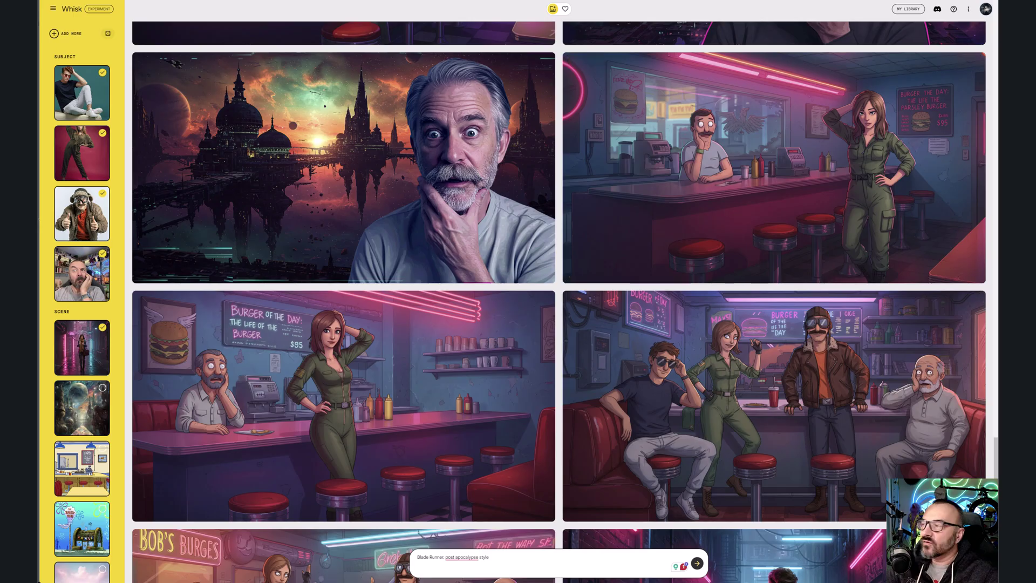
- Review the template presets and aspect ratio options in the settings, leaving both unchanged
{"action": "left_click", "coordinate": [52, 15]}
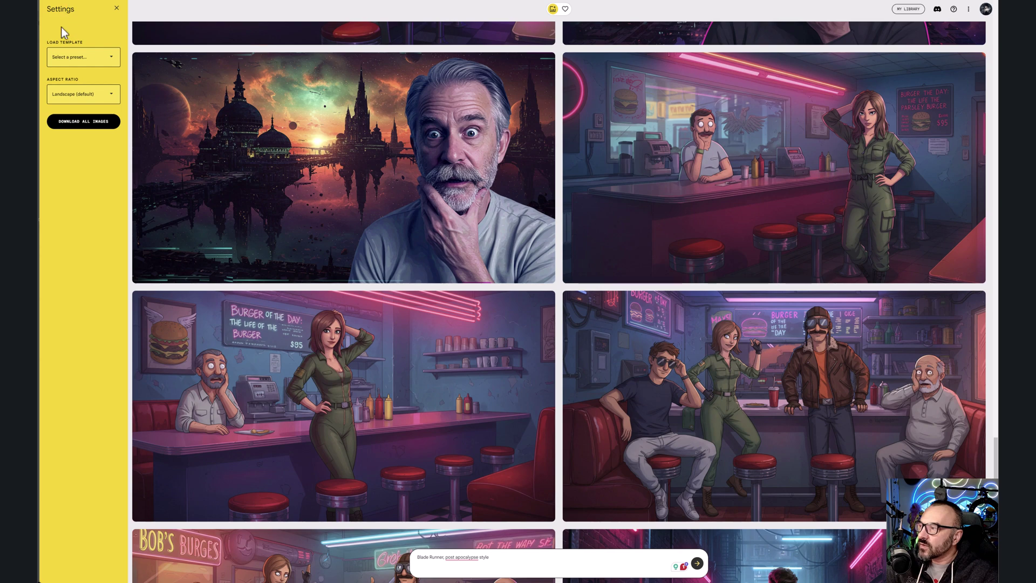
{"action": "left_click", "coordinate": [108, 60]}
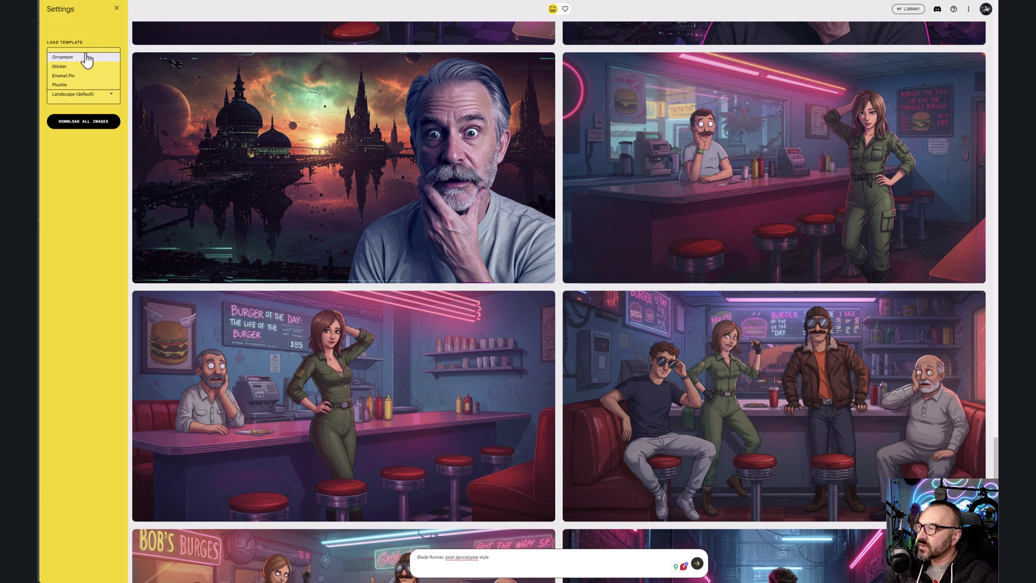
{"action": "left_click", "coordinate": [94, 28]}
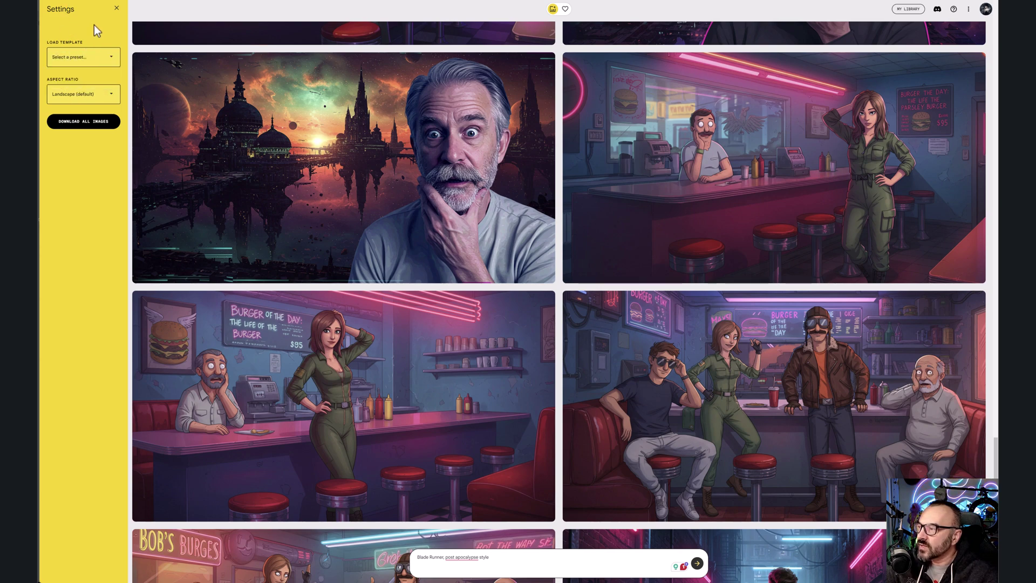
{"action": "left_click", "coordinate": [111, 95]}
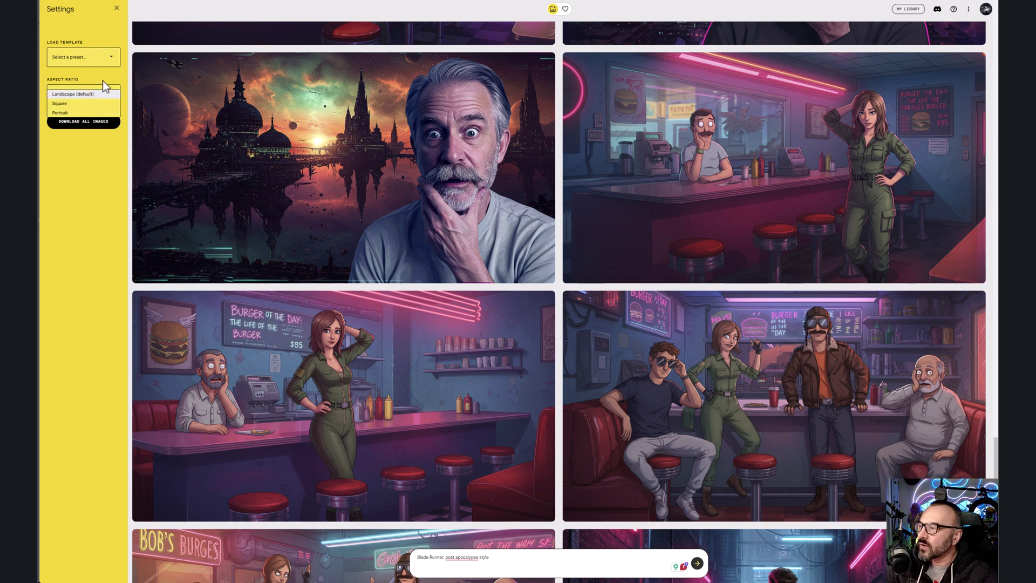
{"action": "left_click", "coordinate": [108, 77]}
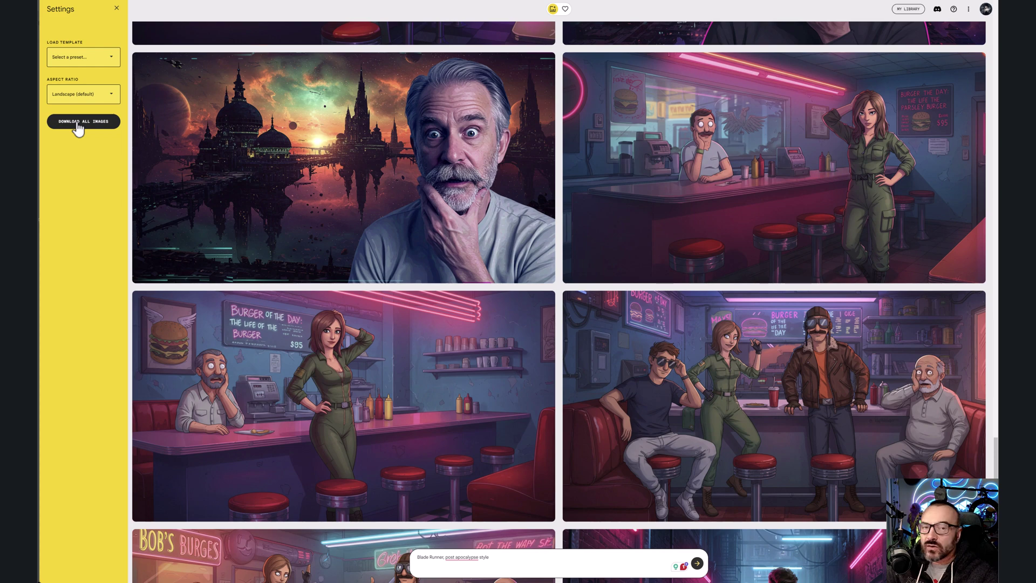
{"action": "left_click", "coordinate": [116, 8]}
- View the first generated neon alley images at the end of the gallery
{"action": "scroll", "coordinate": [620, 271], "scroll_direction": "down", "scroll_amount": 8}
{"action": "scroll", "coordinate": [620, 271], "scroll_direction": "down", "scroll_amount": 2}
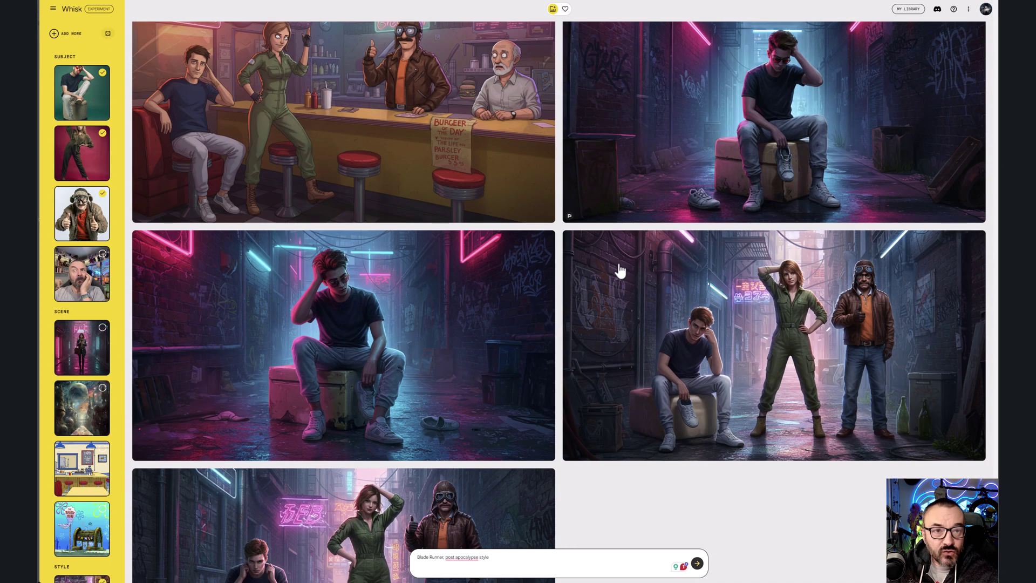
{"action": "scroll", "coordinate": [621, 270], "scroll_direction": "up", "scroll_amount": 2}
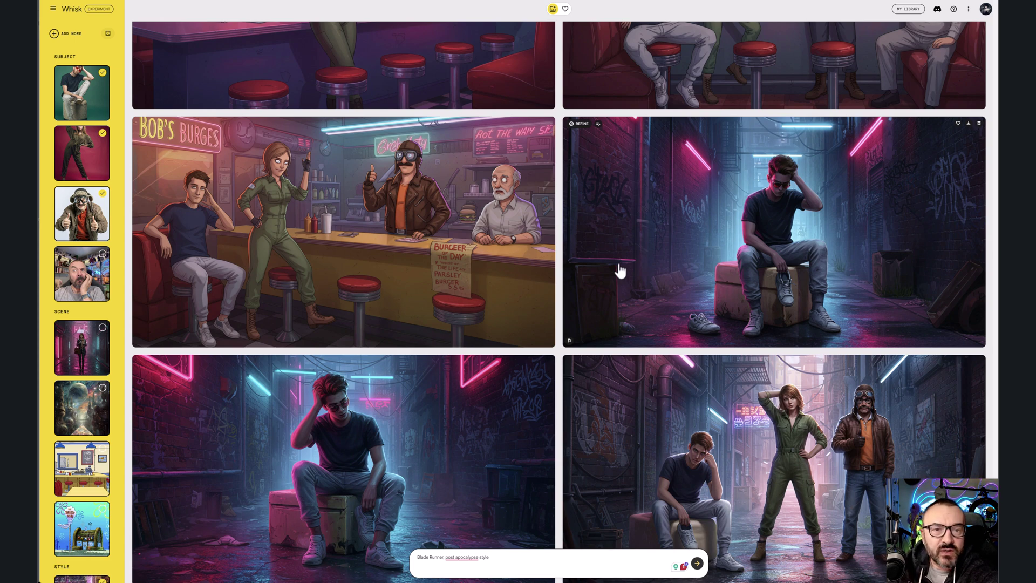